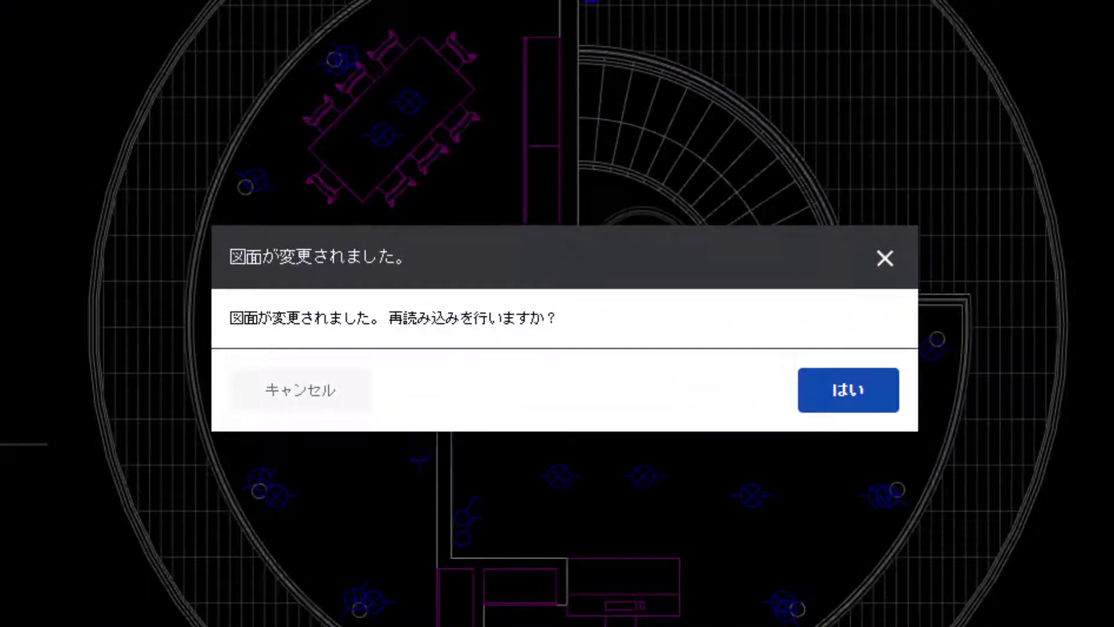
Confirm reloading so the updated CTowerJP.dwg tower floor plan appears.
left_click(883, 390)
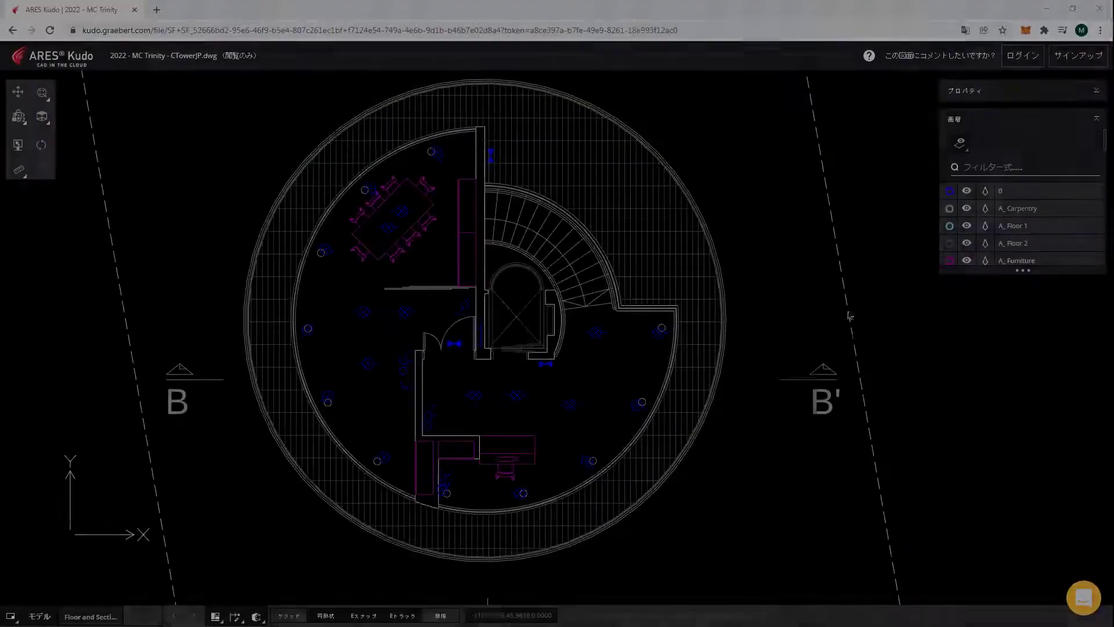
Enlarge the Layers panel and make every layer of the tower drawing visible.
left_click_drag(1013, 277, 1030, 421)
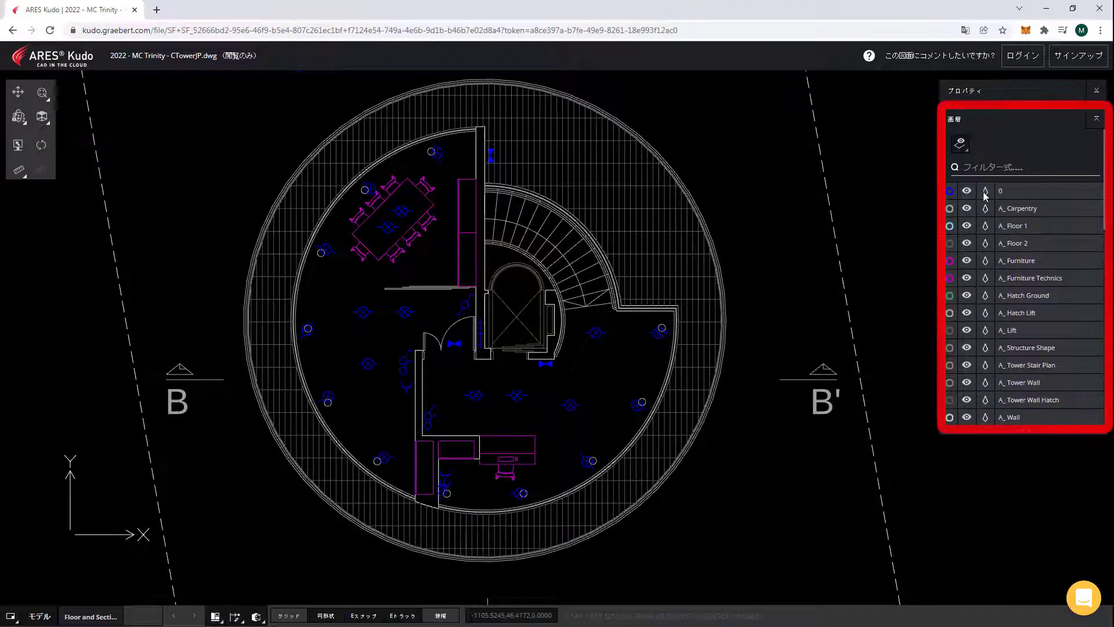
left_click(960, 143)
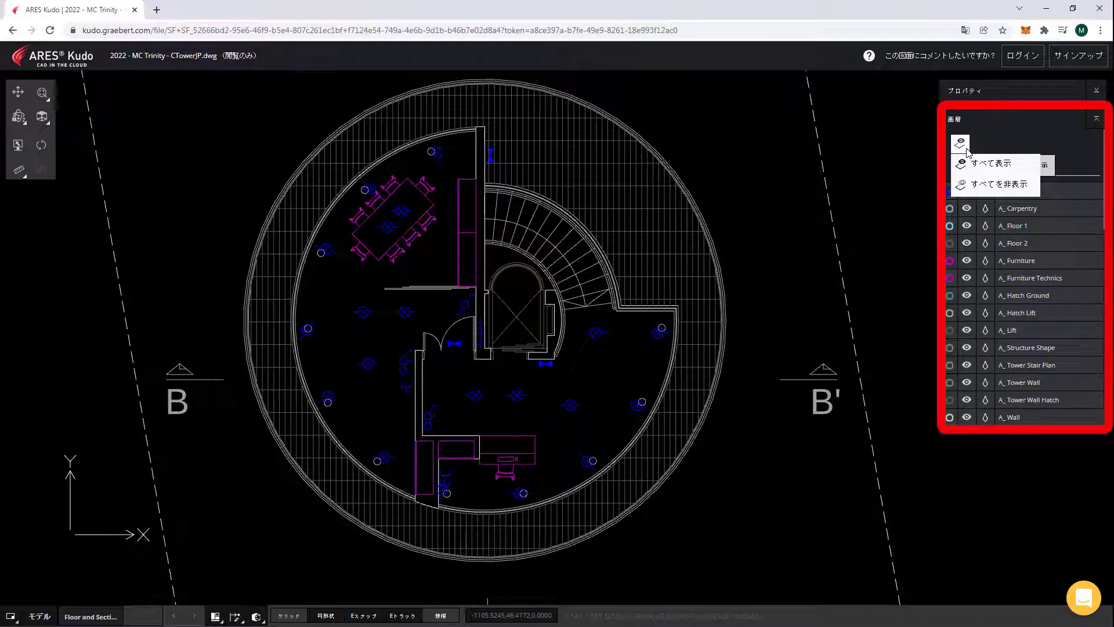
left_click(997, 169)
scroll(980, 258, "down", 4)
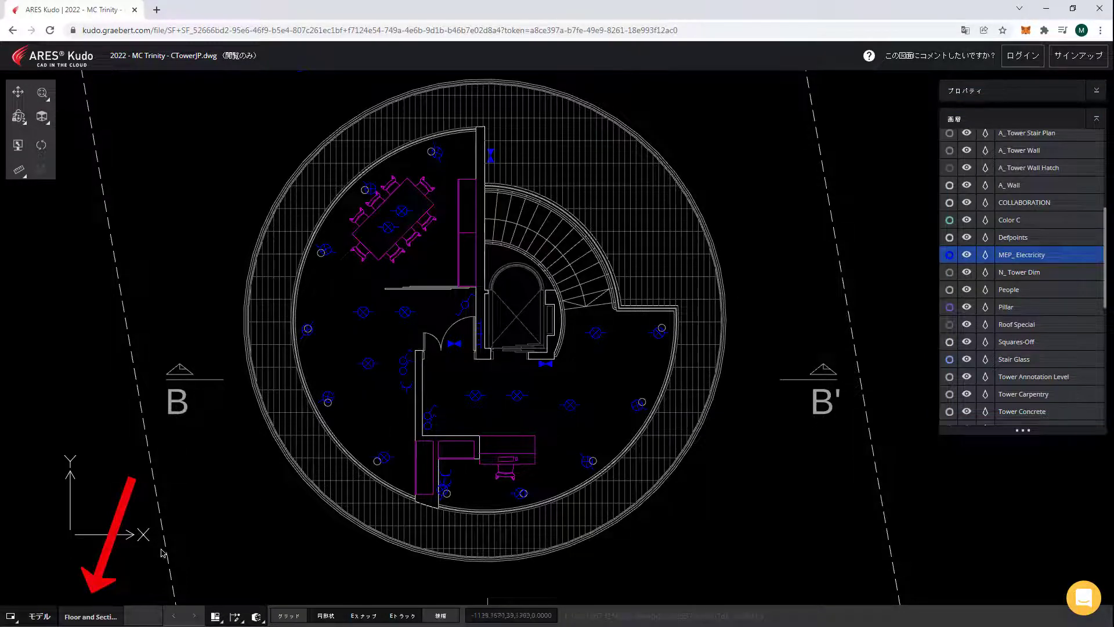
Switch to the Floor and Section layout and allow viewers to print the shared drawing as PDF.
left_click(75, 617)
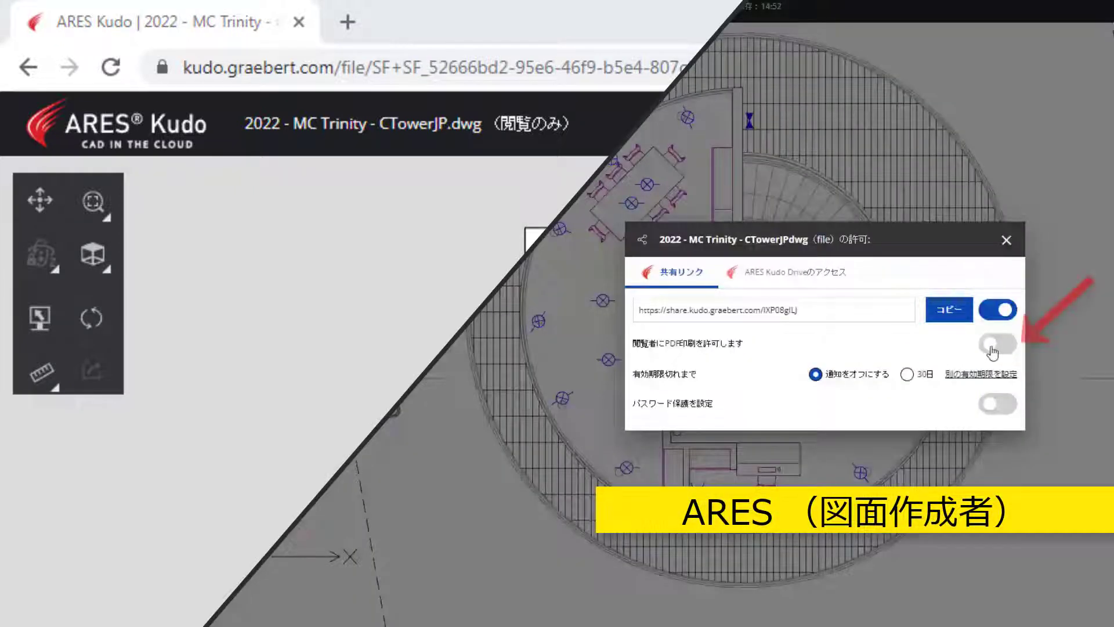
left_click(992, 348)
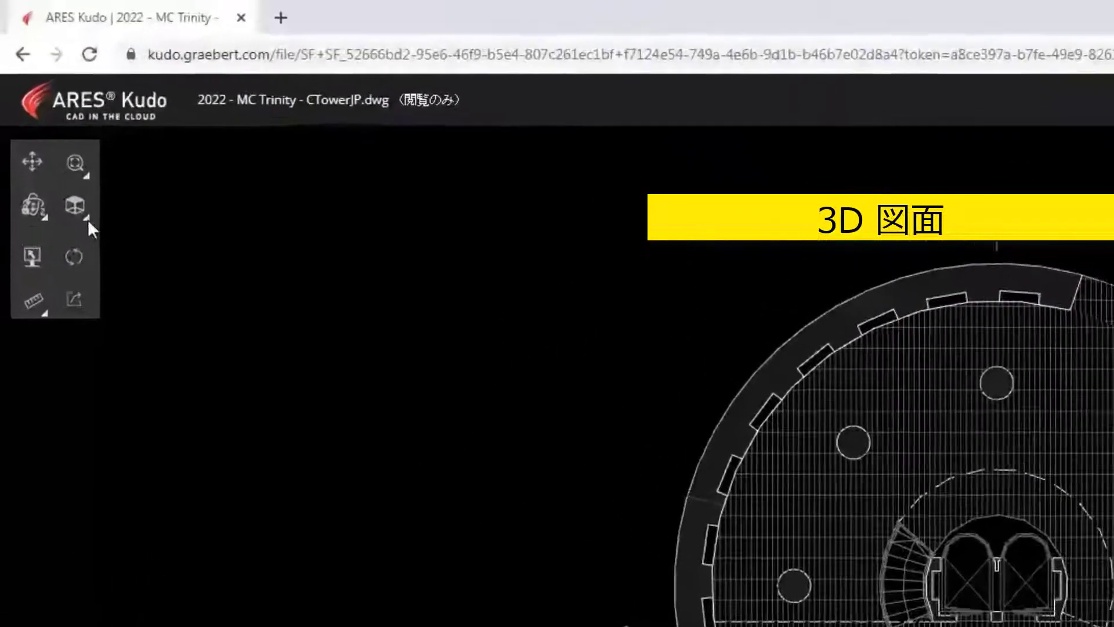
Show the tower as a 3D isometric view and switch to constrained orbit.
left_click(89, 223)
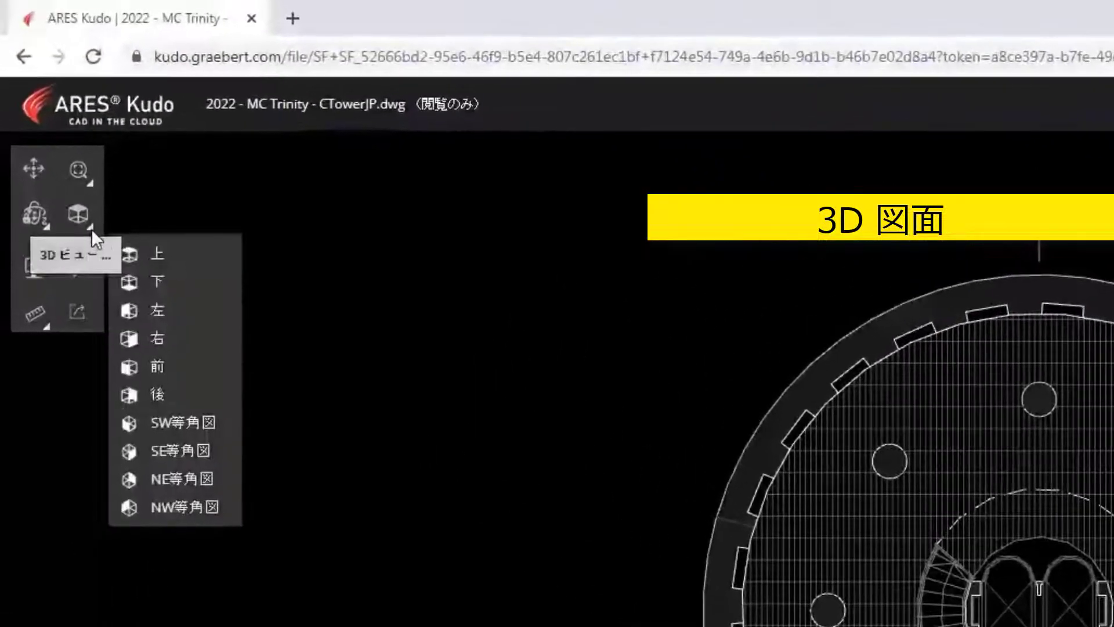
left_click(206, 452)
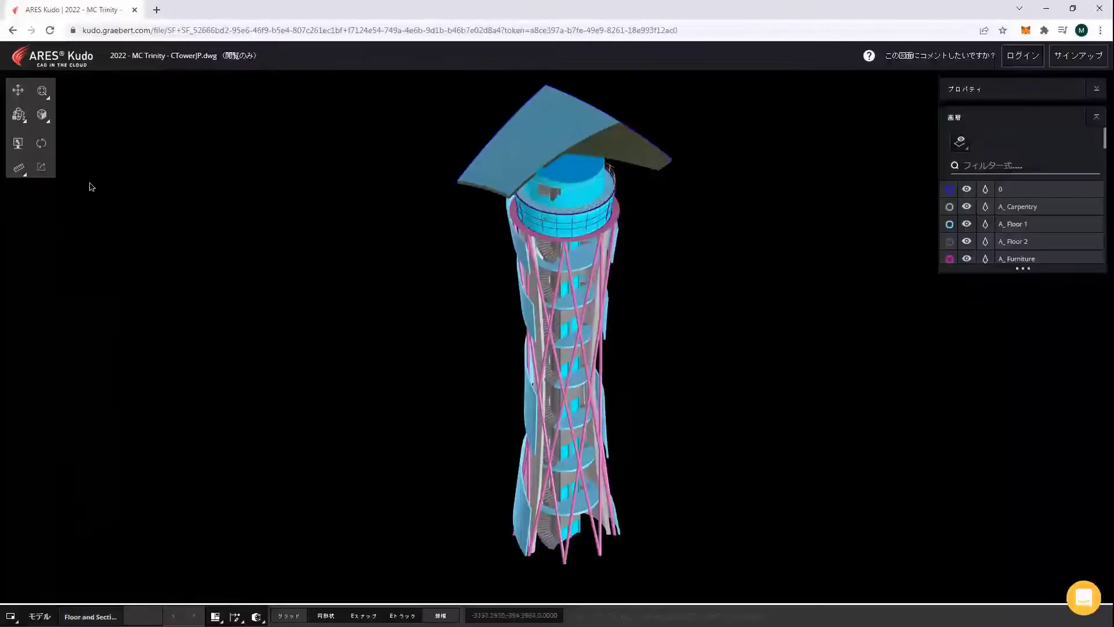
left_click(25, 120)
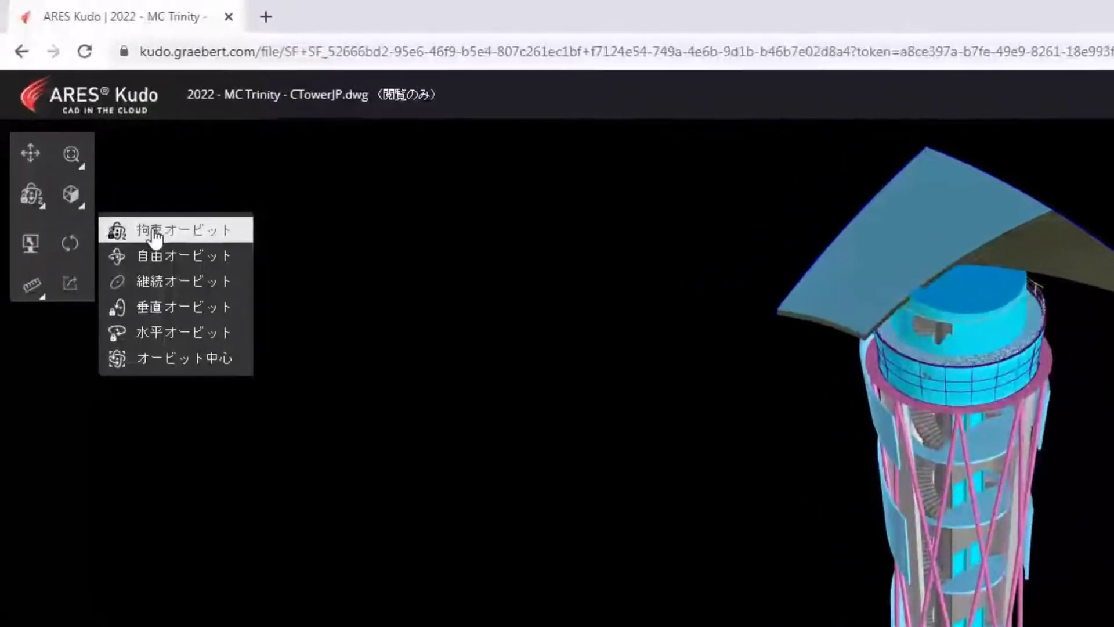
left_click(154, 232)
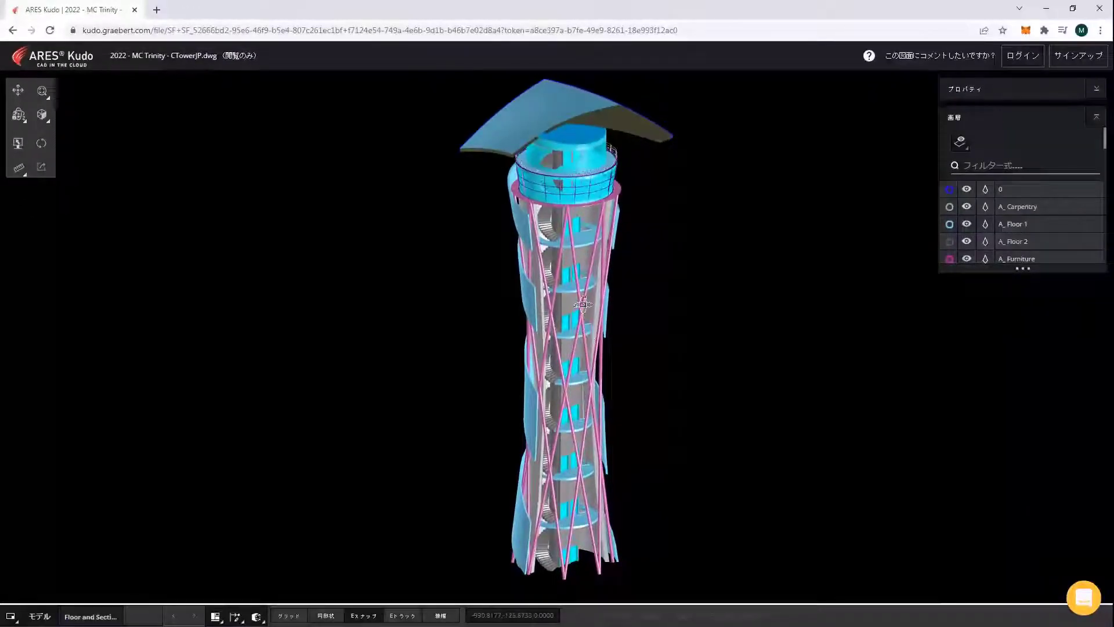
Orbit and zoom into the tower's mid-section floors and stairs.
left_click_drag(585, 339, 573, 307)
scroll(573, 306, "up", 2)
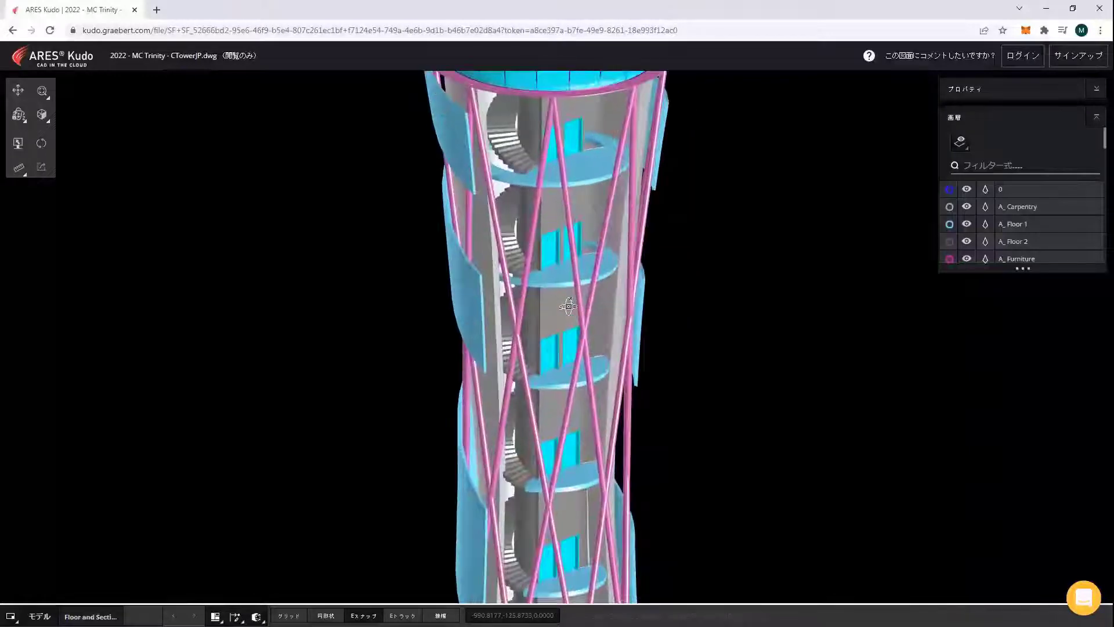
scroll(568, 310, "up", 2)
scroll(566, 314, "up", 2)
scroll(564, 319, "up", 1)
scroll(565, 320, "up", 1)
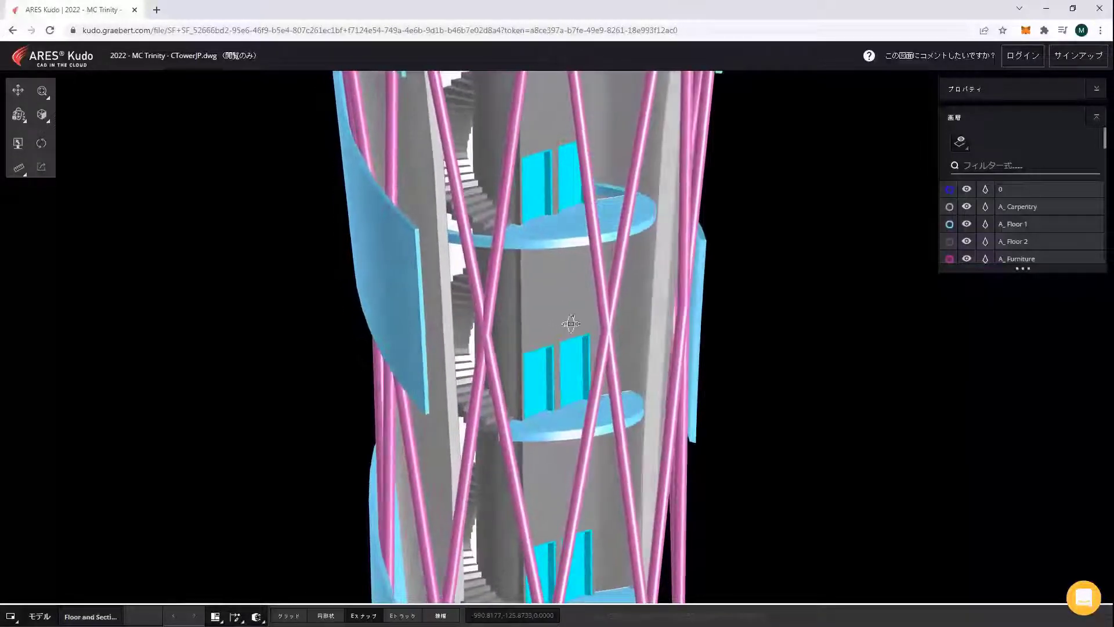
scroll(536, 371, "up", 3)
scroll(561, 457, "down", 2)
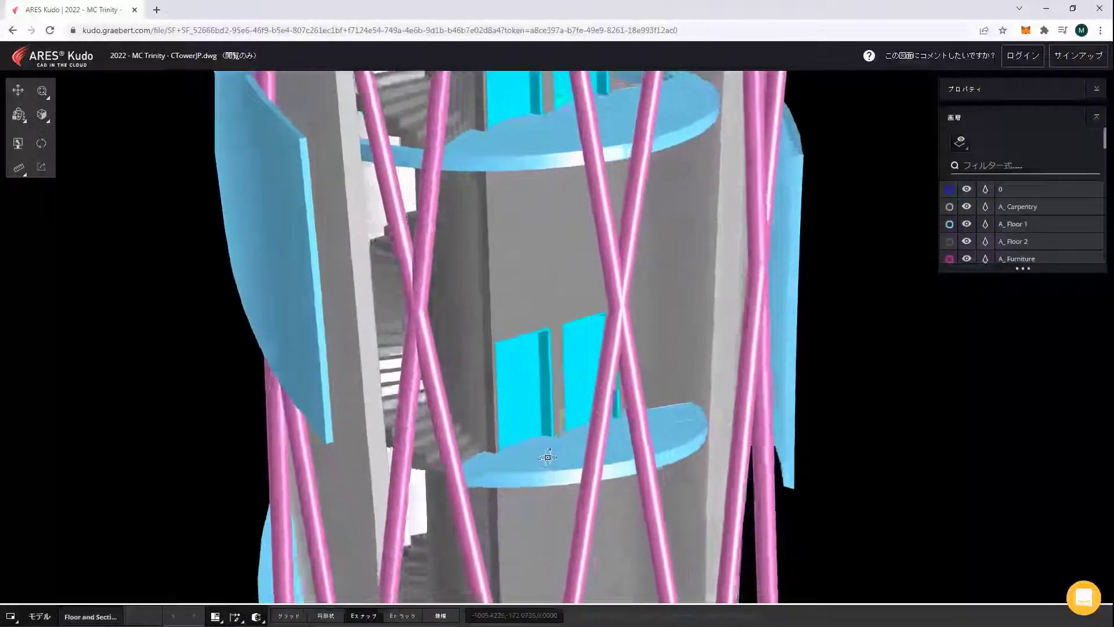
mouse_move(547, 455)
left_mouse_down()
mouse_move(833, 467)
mouse_move(880, 405)
left_mouse_up()
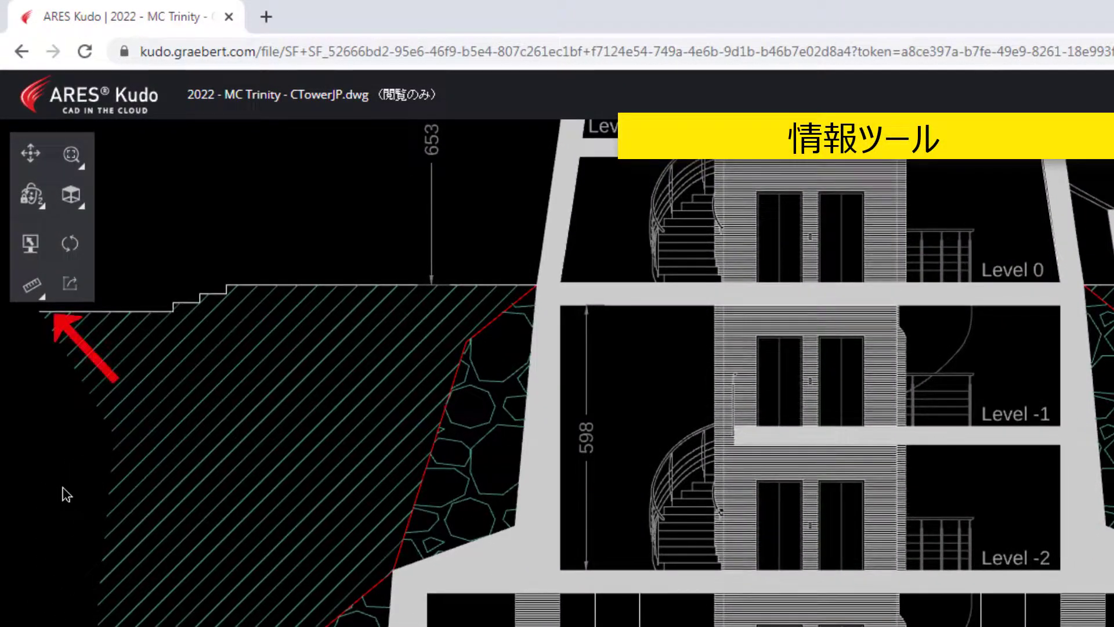
Measure the vertical distance from the Level -1 slab to the Level -2 floor, reading 2.8400 at 270°.
left_click(40, 299)
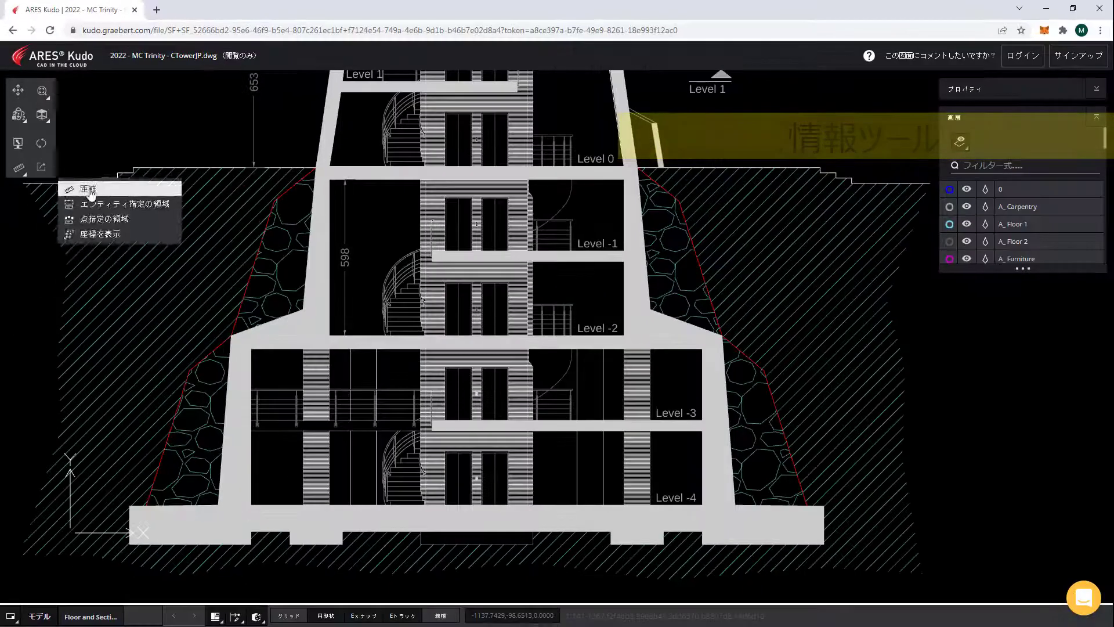
left_click(91, 191)
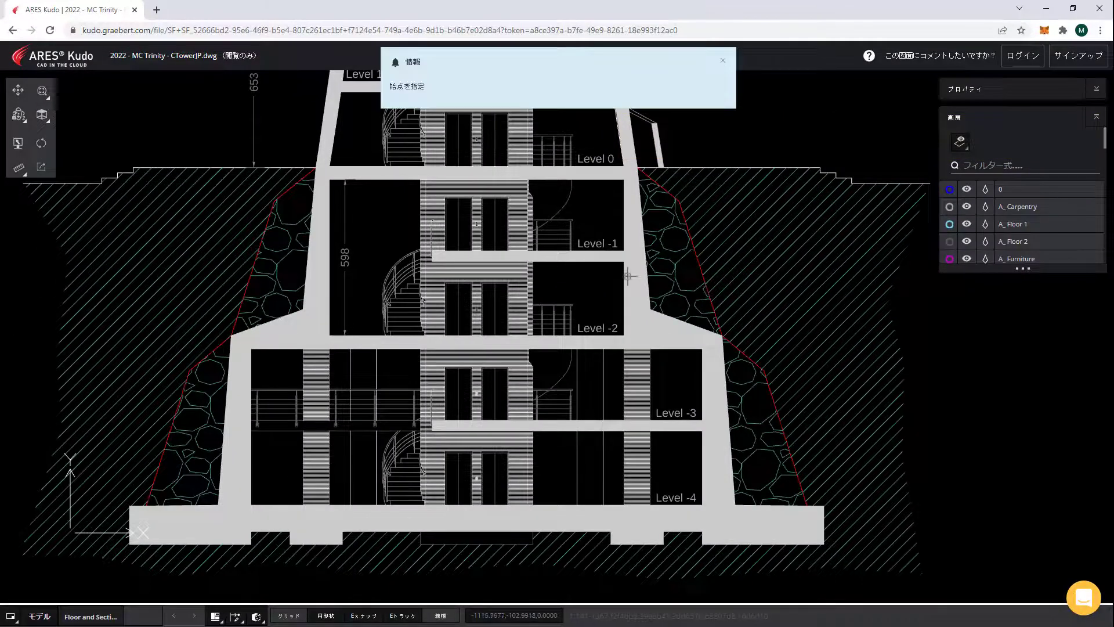
scroll(613, 281, "up", 1)
scroll(613, 282, "up", 2)
scroll(612, 255, "up", 1)
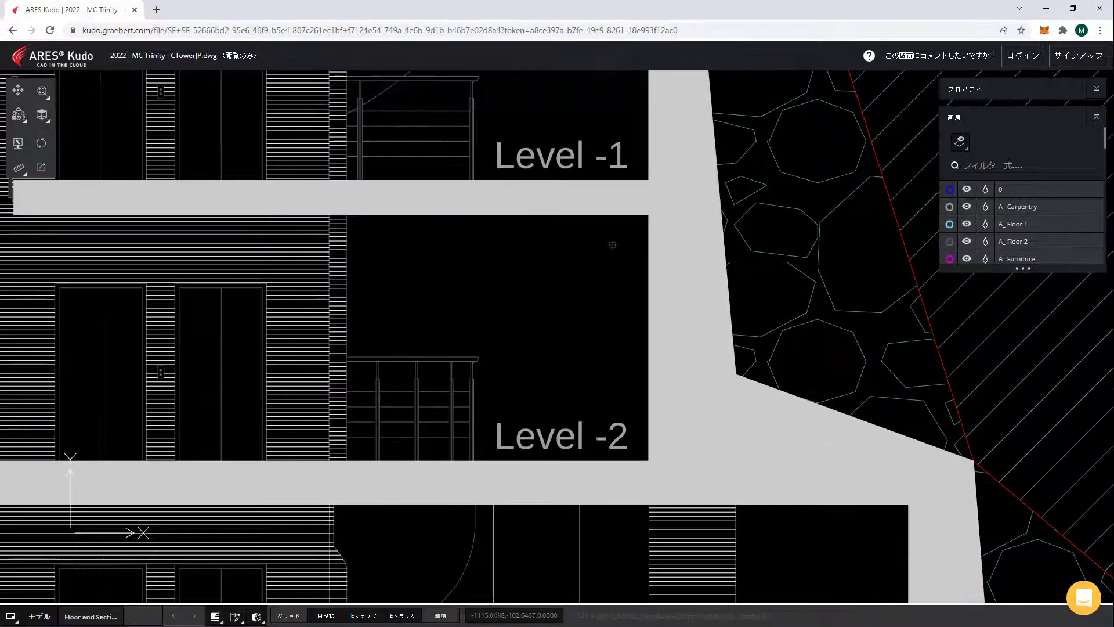
left_click(648, 215)
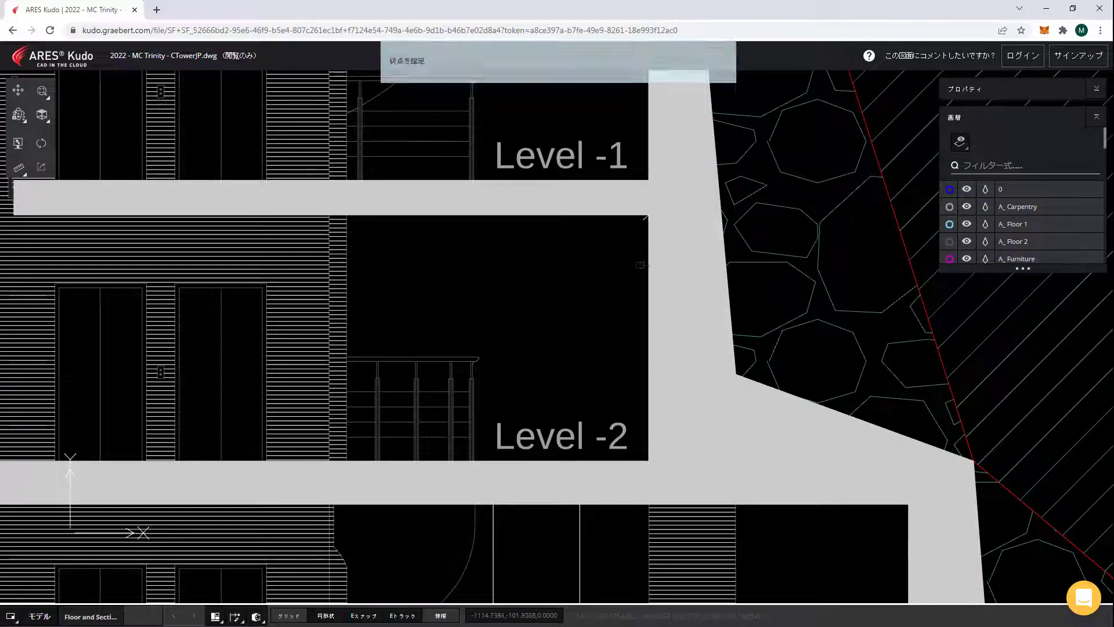
left_click(649, 460)
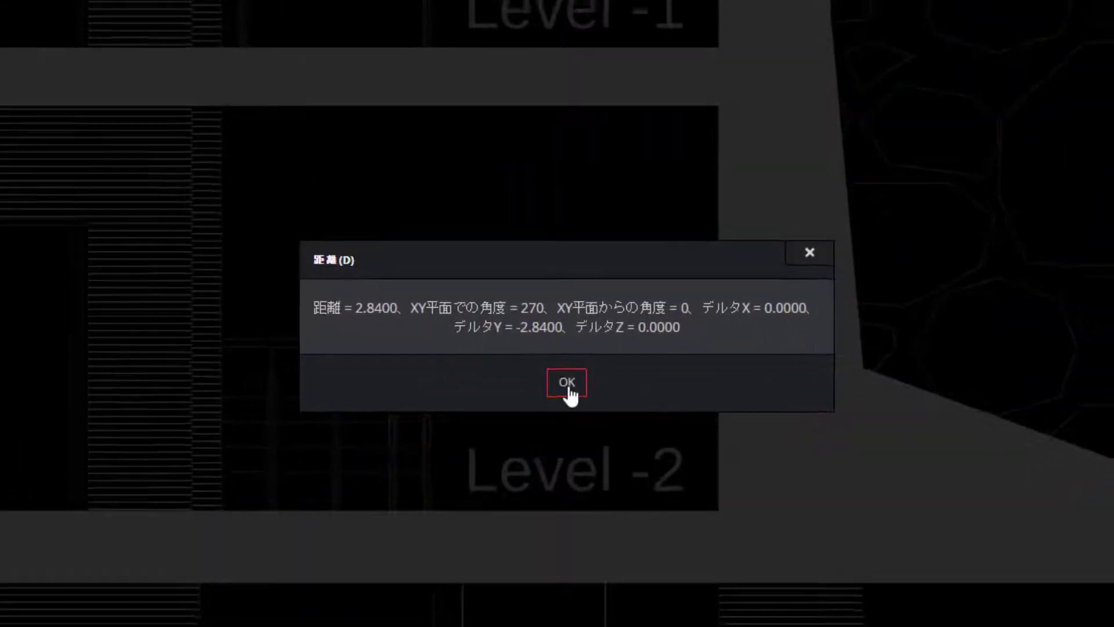
left_click(568, 384)
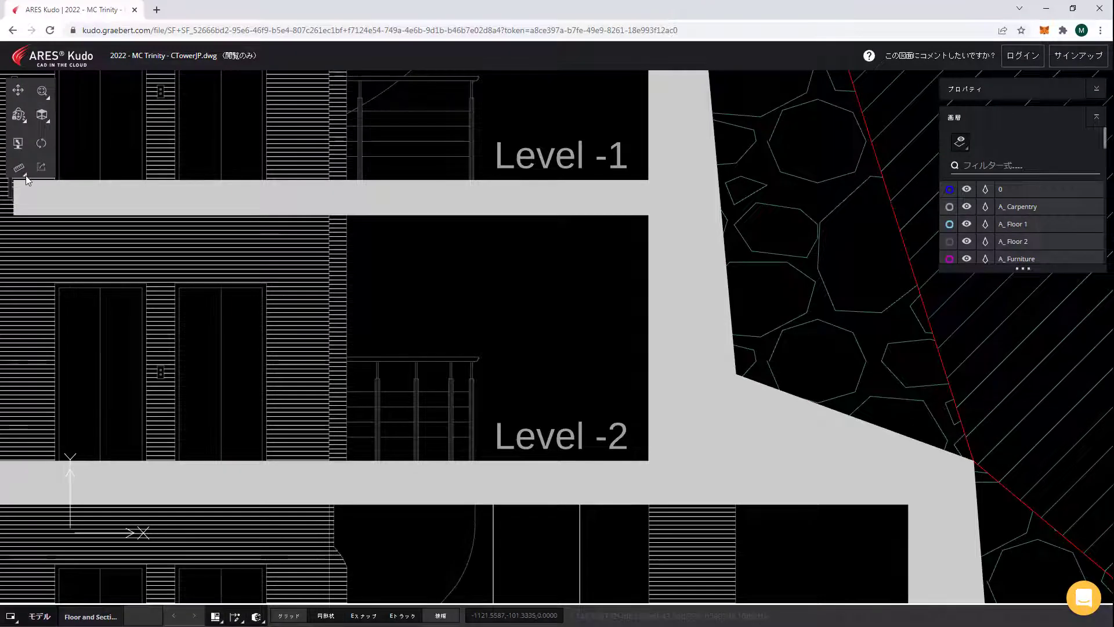
Measure the left door's area by its four corners, getting 2.1730.
left_click(25, 176)
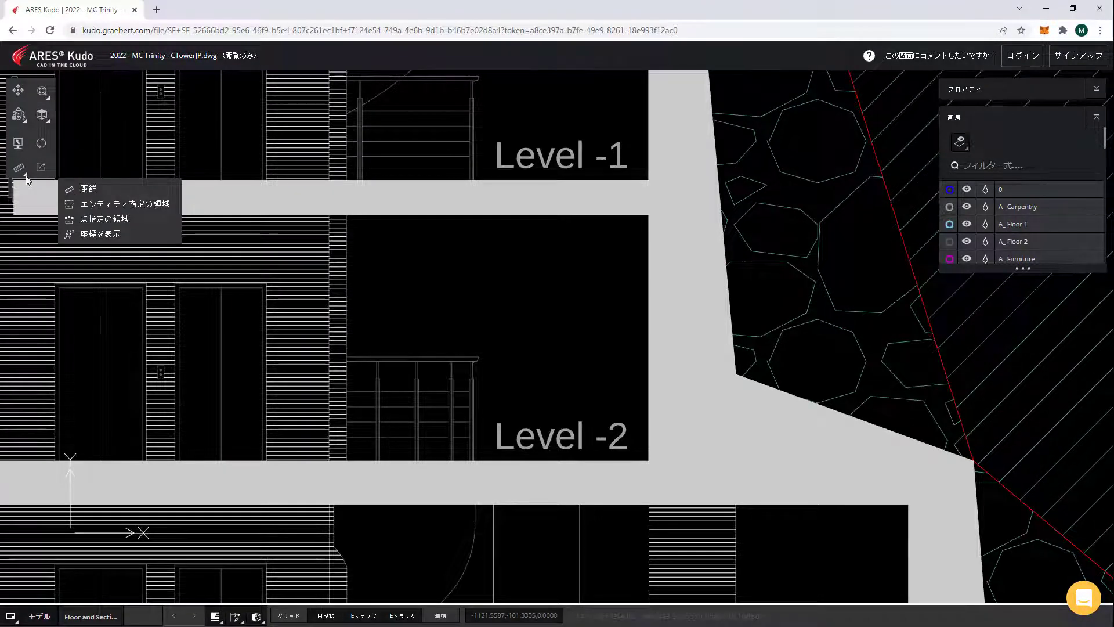
left_click(104, 219)
middle_click_drag(161, 296, 567, 275)
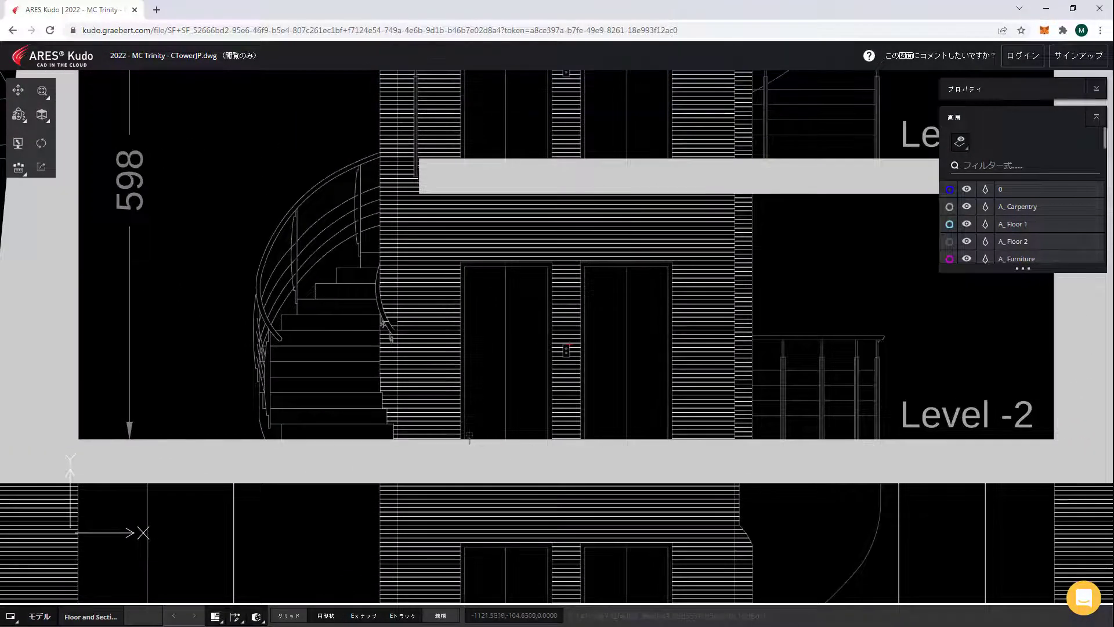
left_click(464, 438)
left_click(464, 264)
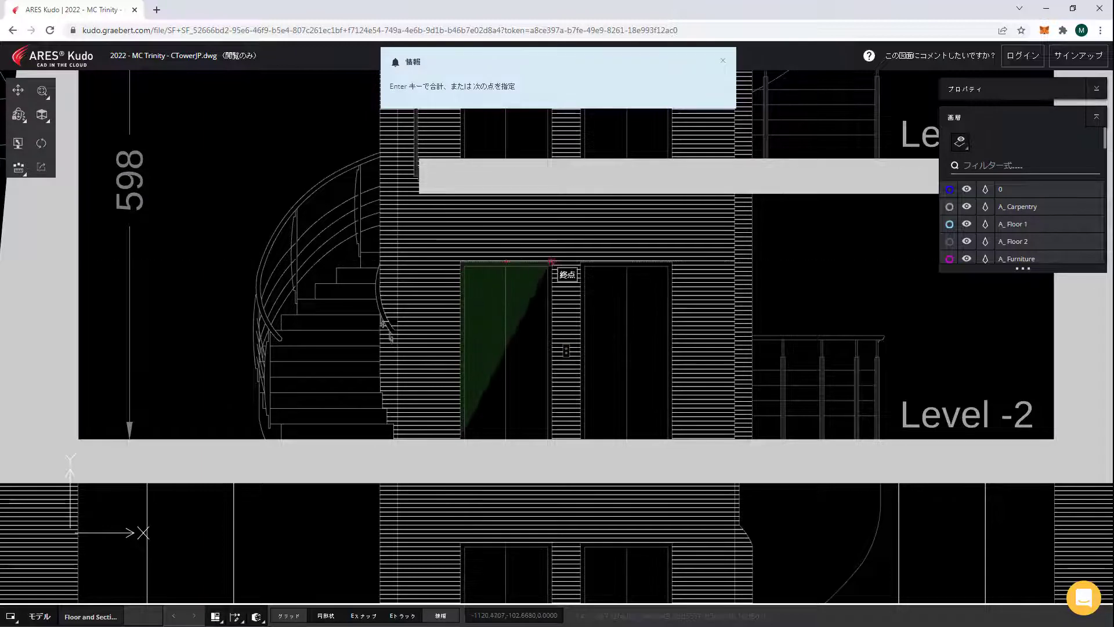
left_click(551, 263)
left_click(552, 440)
key("Return")
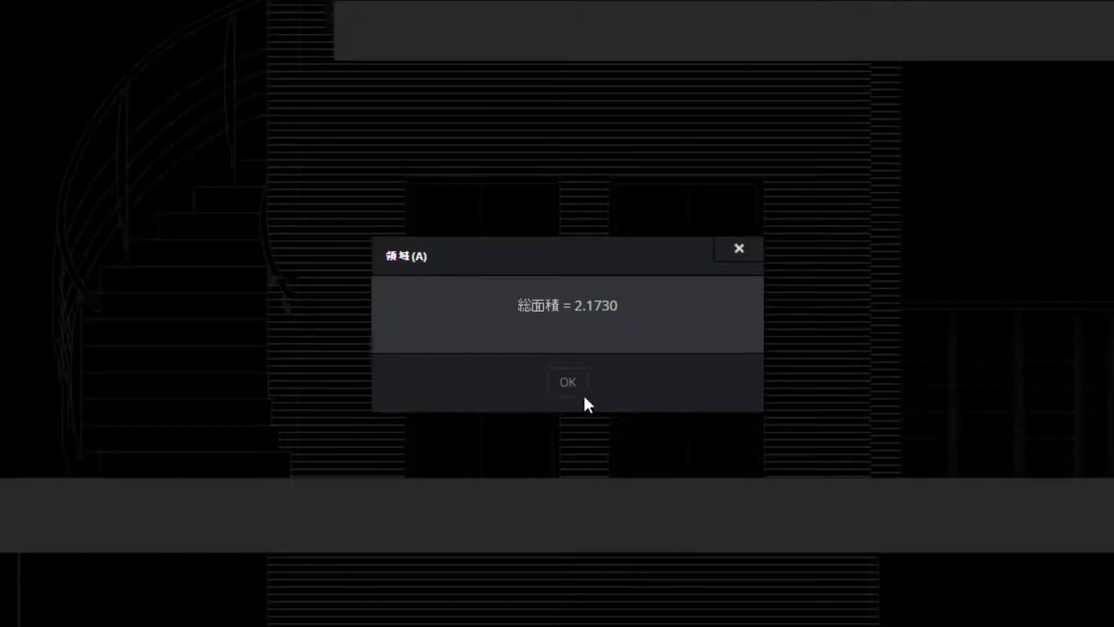
left_click(568, 383)
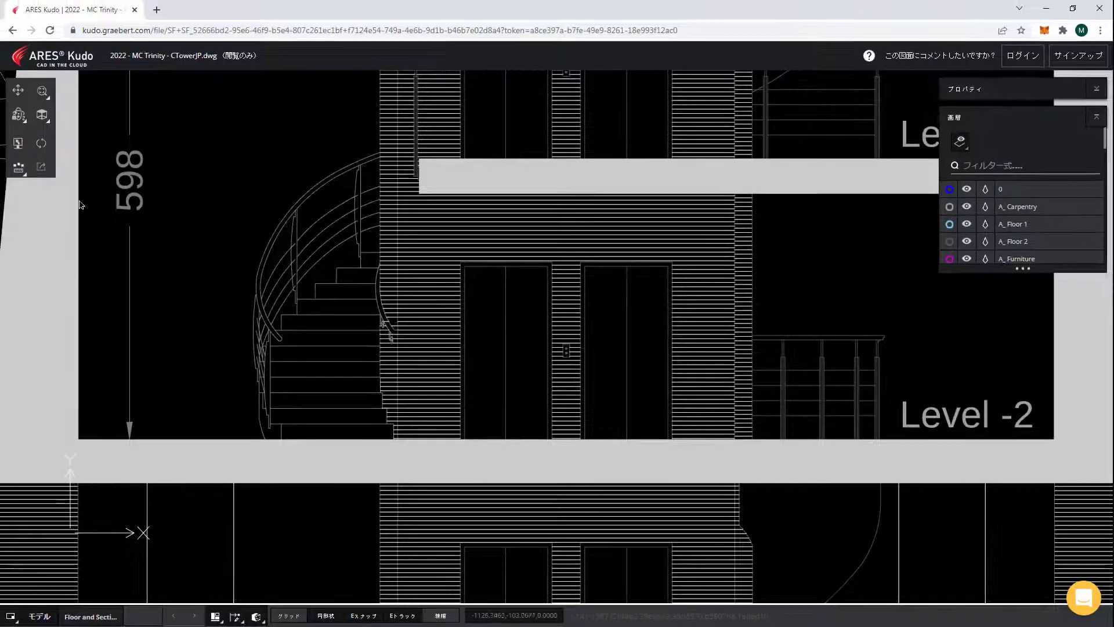
Read the coordinates of the stair's bottom corner (X -1122.2995, Y -104.7180, Z 0).
left_click(25, 179)
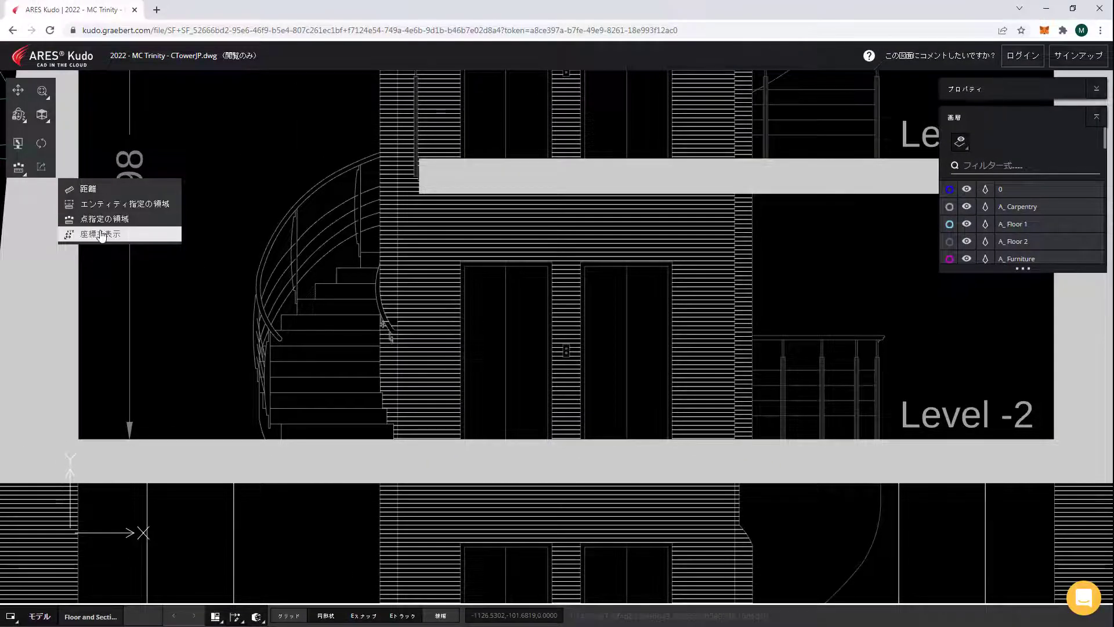
left_click(87, 236)
scroll(405, 443, "up", 3)
scroll(405, 443, "up", 2)
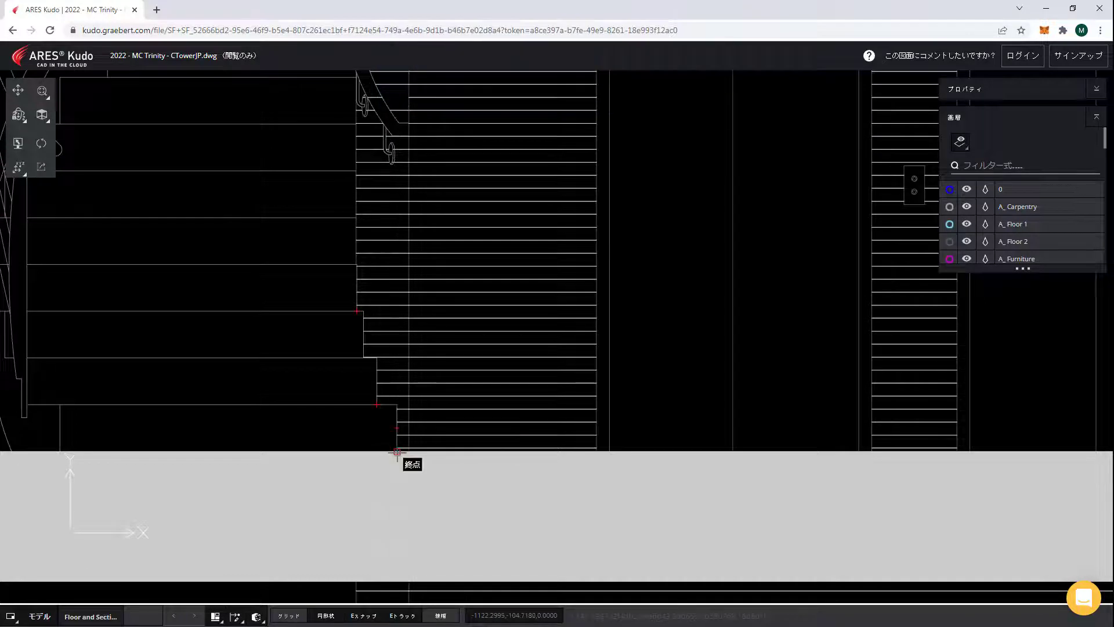
left_click(397, 452)
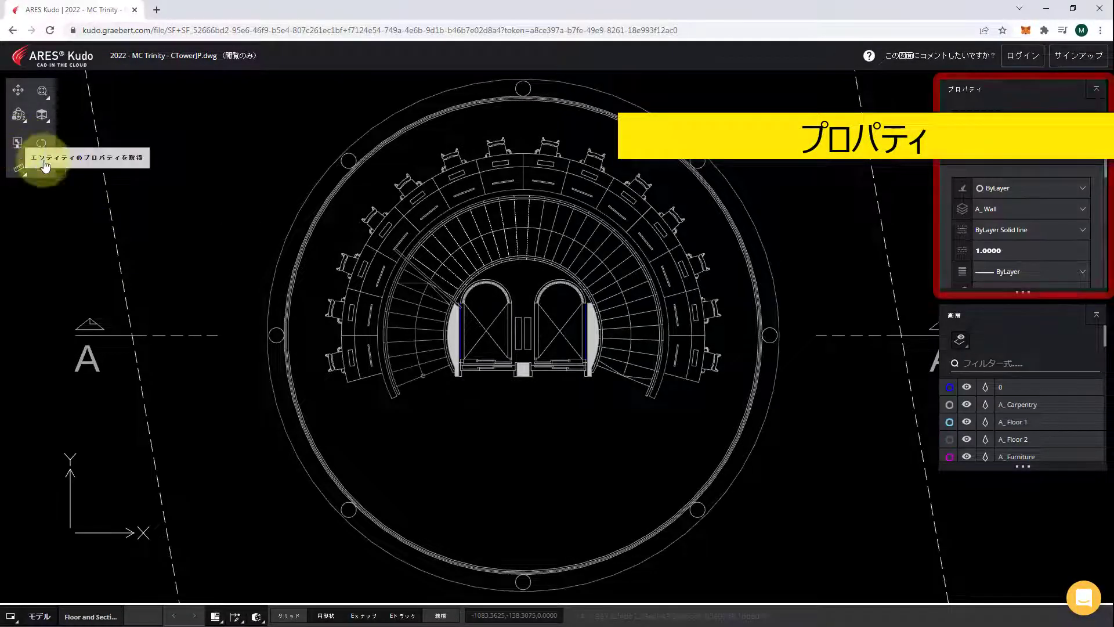
scroll(1107, 169, "down", 1)
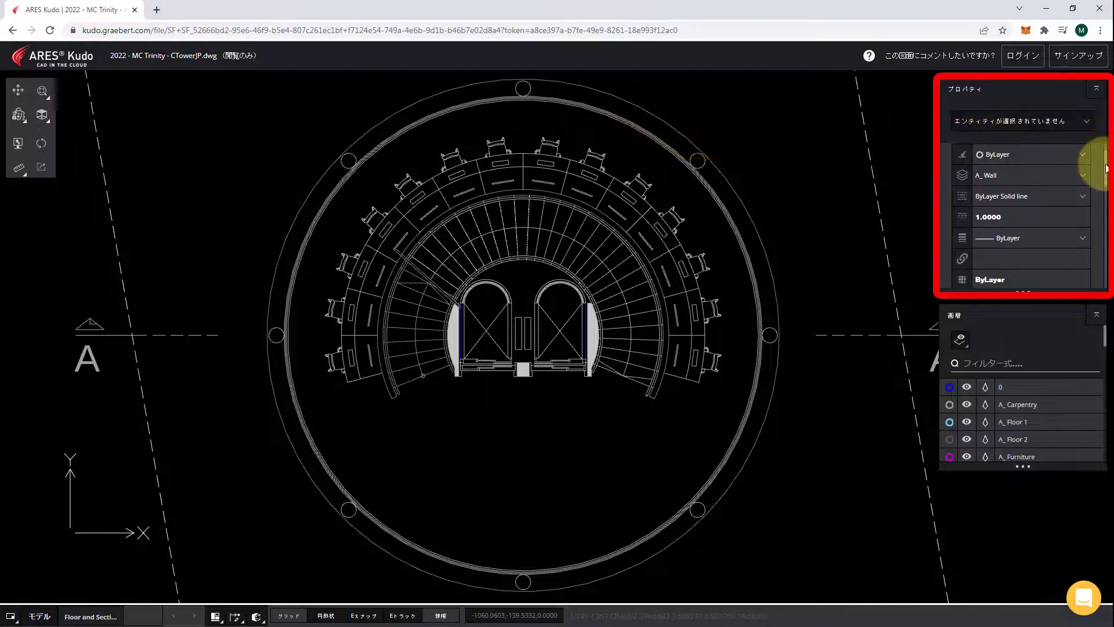
mouse_move(1106, 169)
left_mouse_down()
mouse_move(1107, 250)
mouse_move(1075, 275)
left_mouse_up()
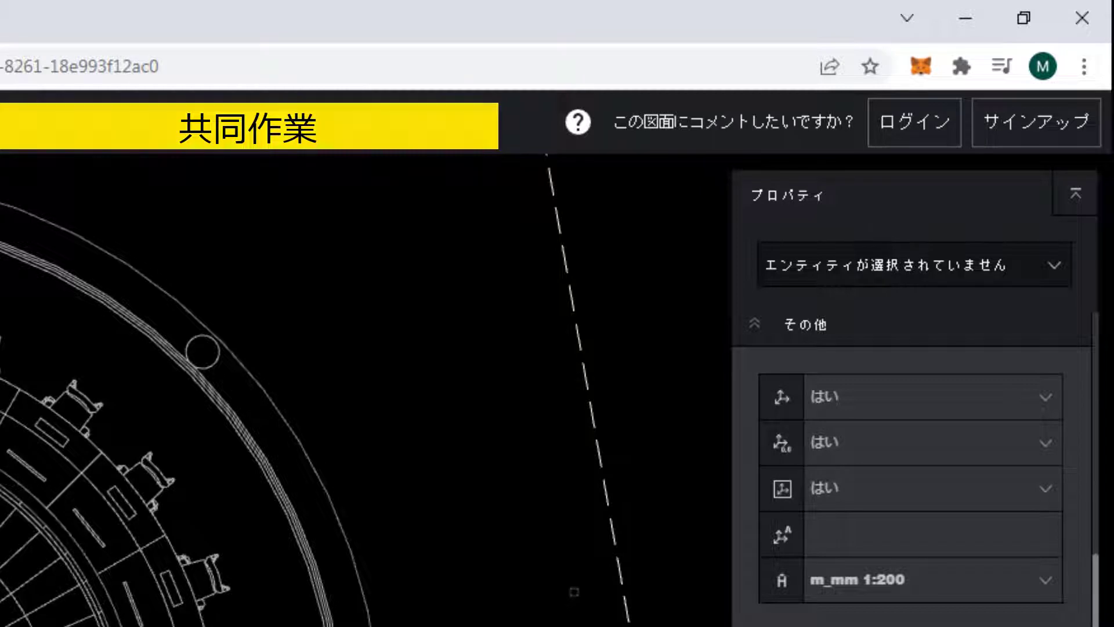
left_click(566, 604)
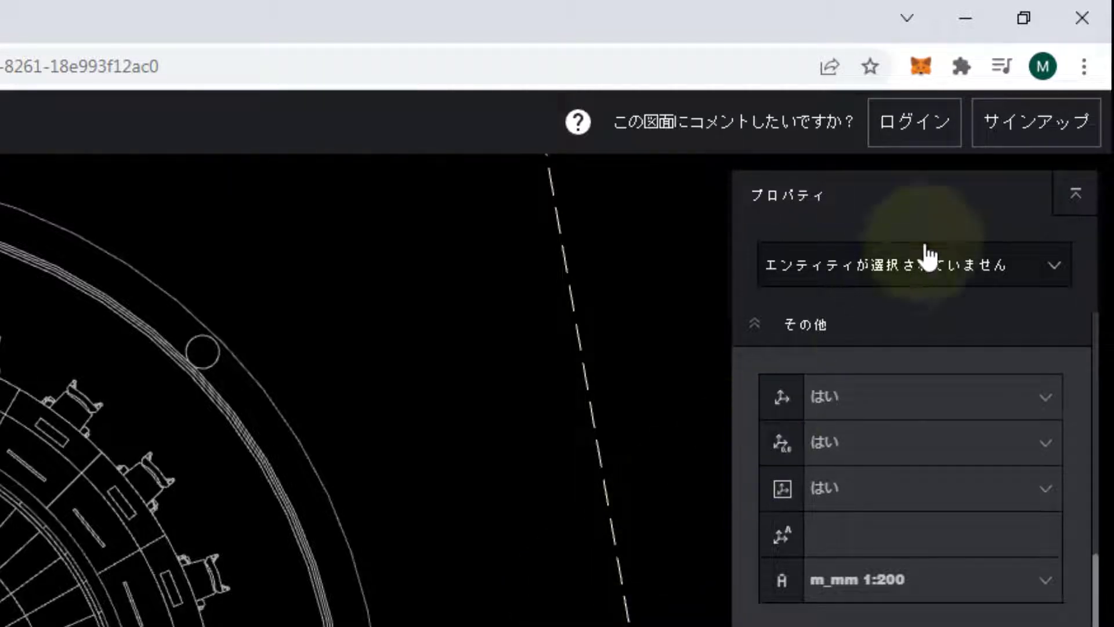
left_click(1021, 130)
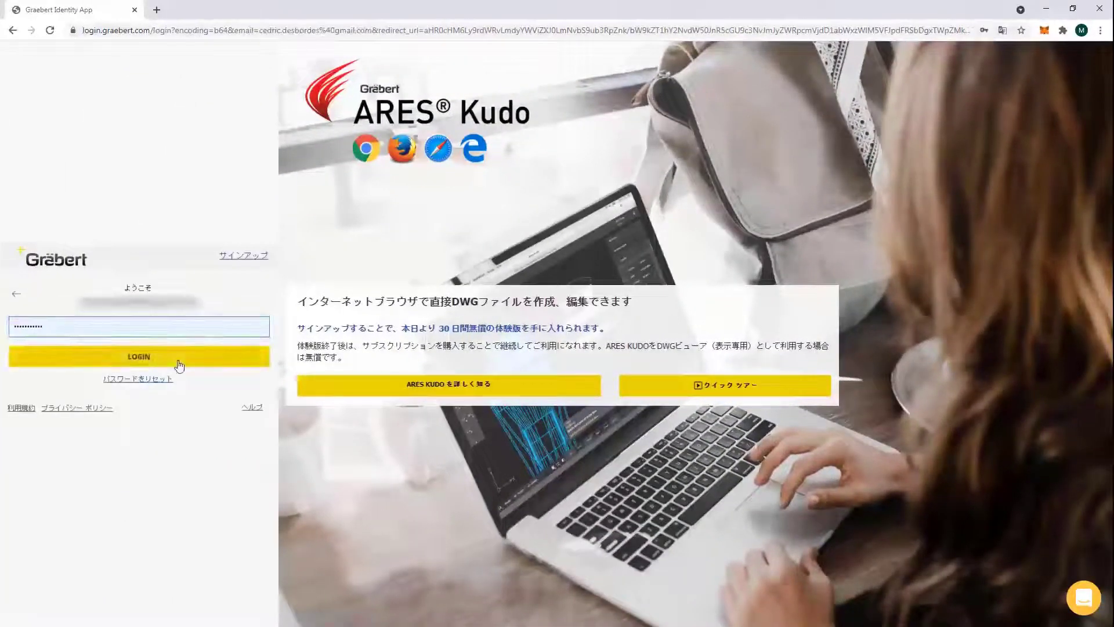
Log in with the account password to return to the CTowerJP.dwg tower drawing.
left_click(178, 362)
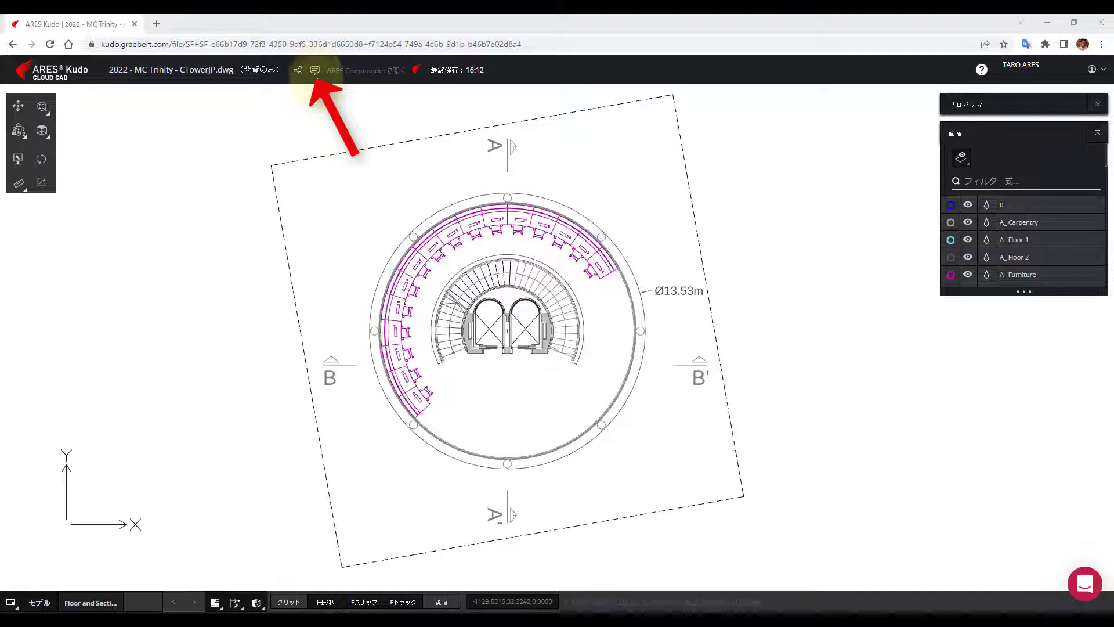
Show the drawing's comments, start a new comment, and begin picking entities for it.
left_click(315, 70)
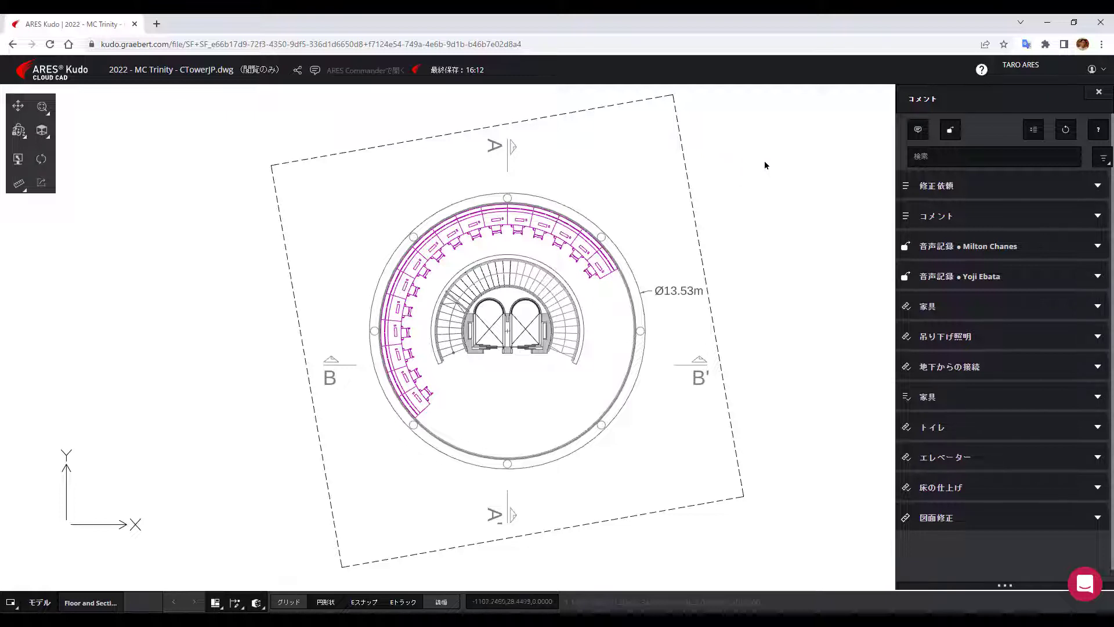
left_click(917, 131)
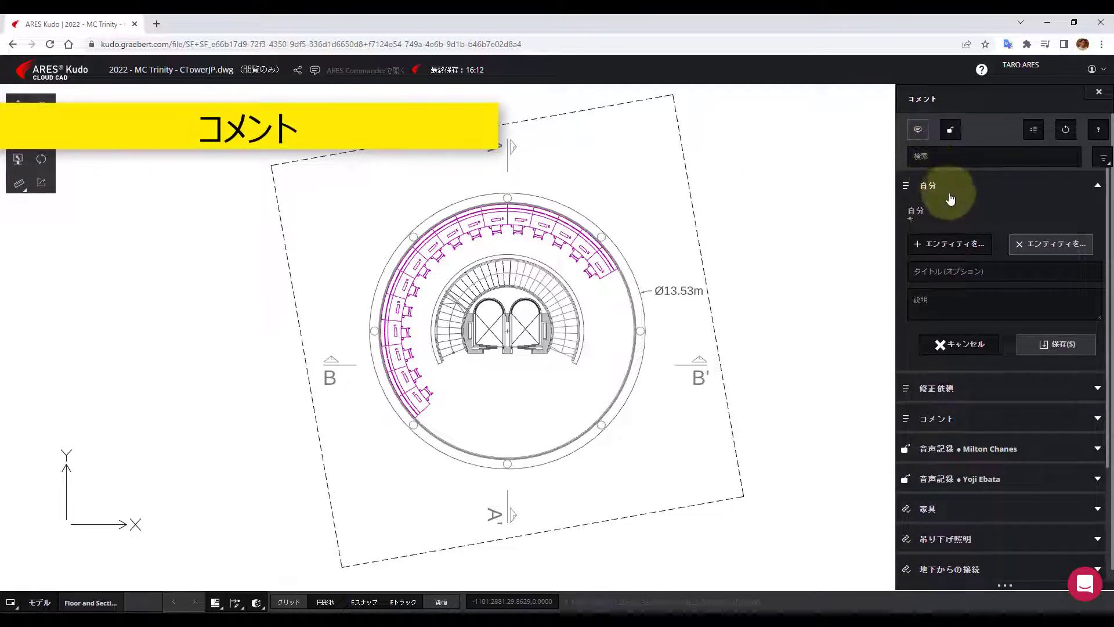
left_click(963, 244)
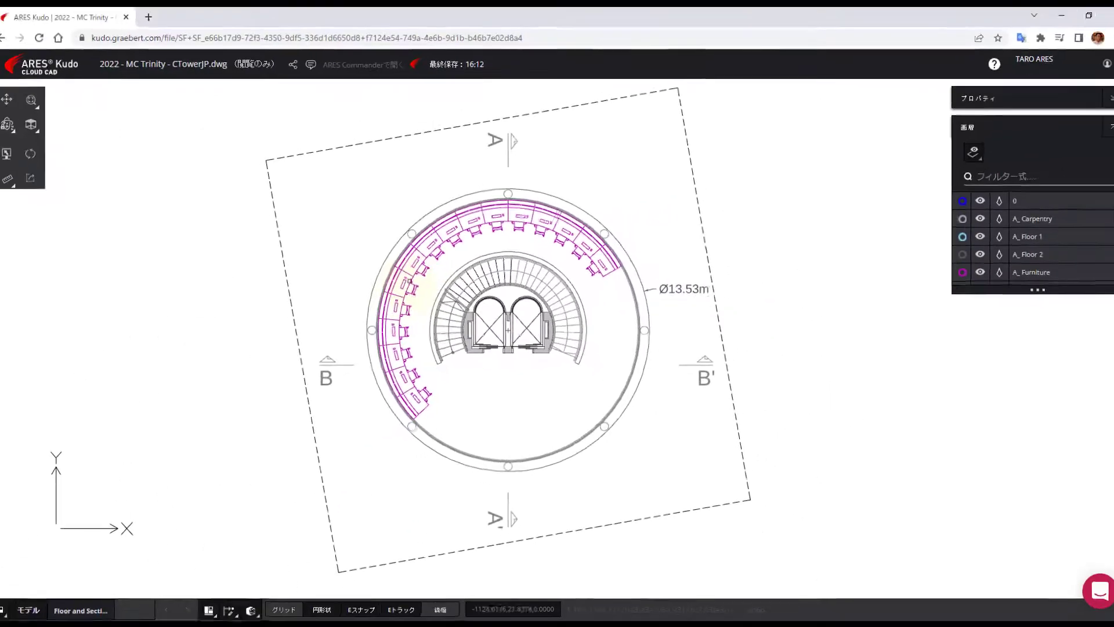
Save a comment on the magenta desk block titled デスクトップ with text 15～16のワークスペースが必要。No.14, then zoom to it.
left_click(409, 398)
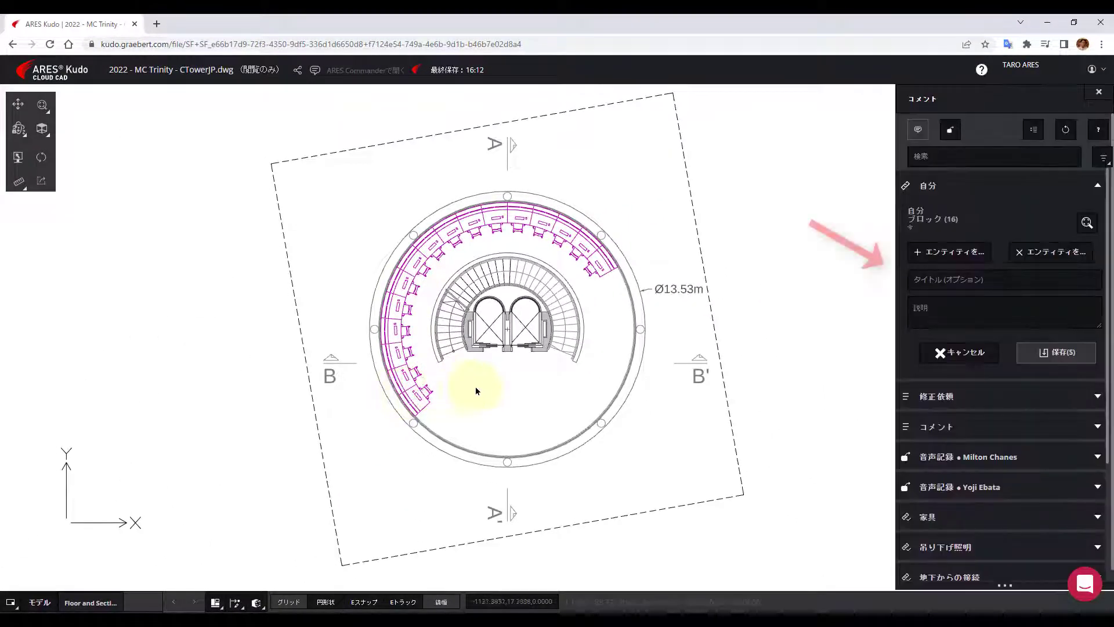
left_click(1088, 280)
type("デスクトップ")
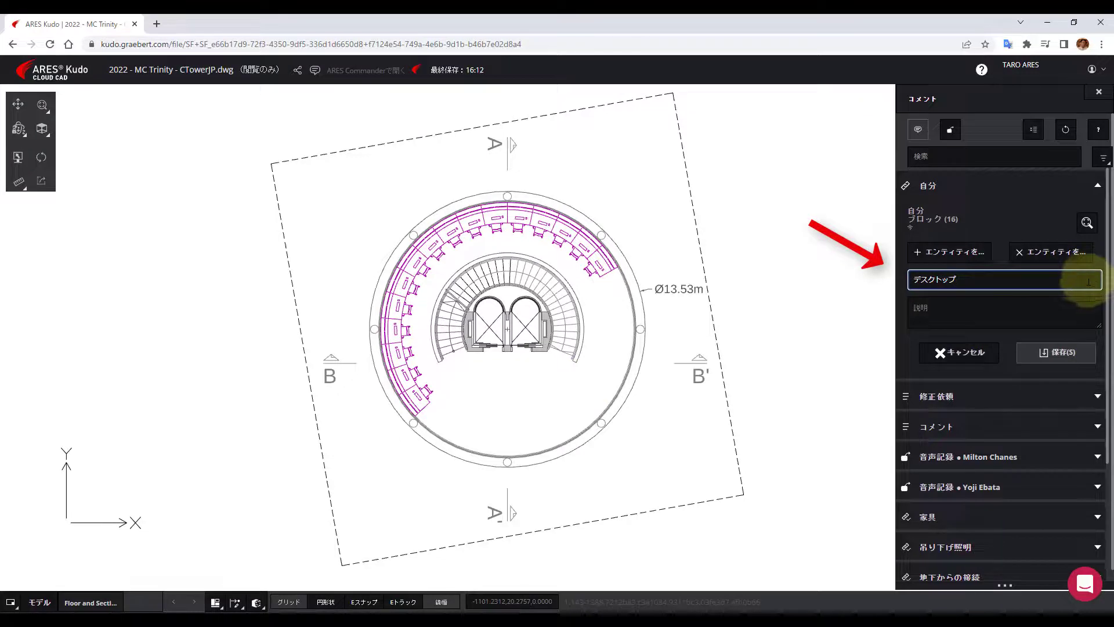
key("Tab")
type("15～16のワークスペースが必要。No.14")
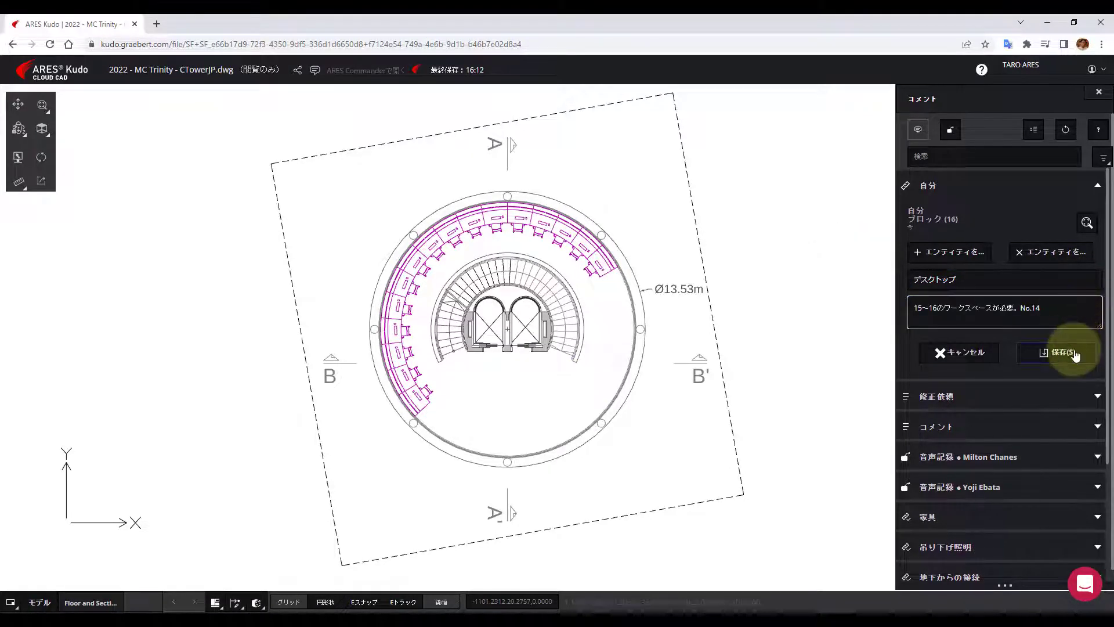
left_click(1075, 354)
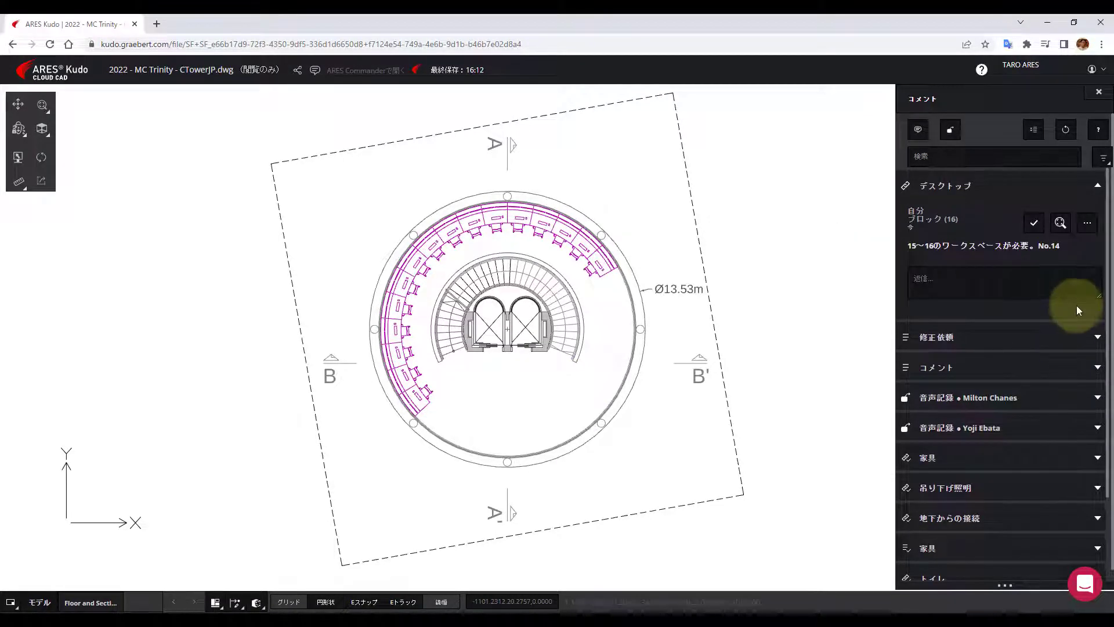
left_click(1066, 231)
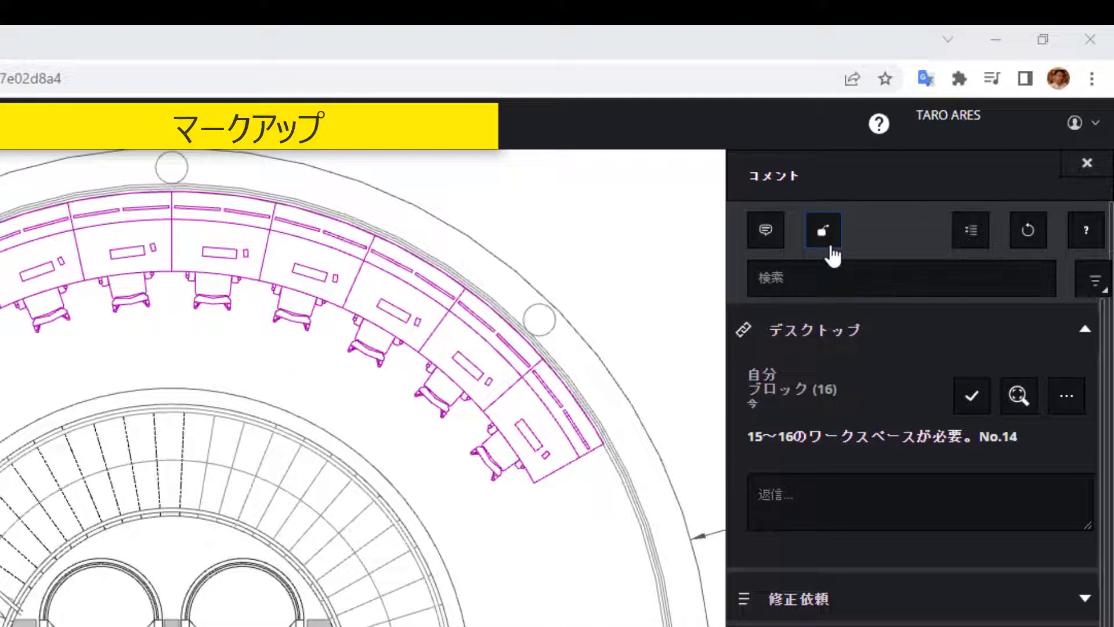
Place a photo note marker below the elevators and attach the ceiling panel image.
left_click(831, 249)
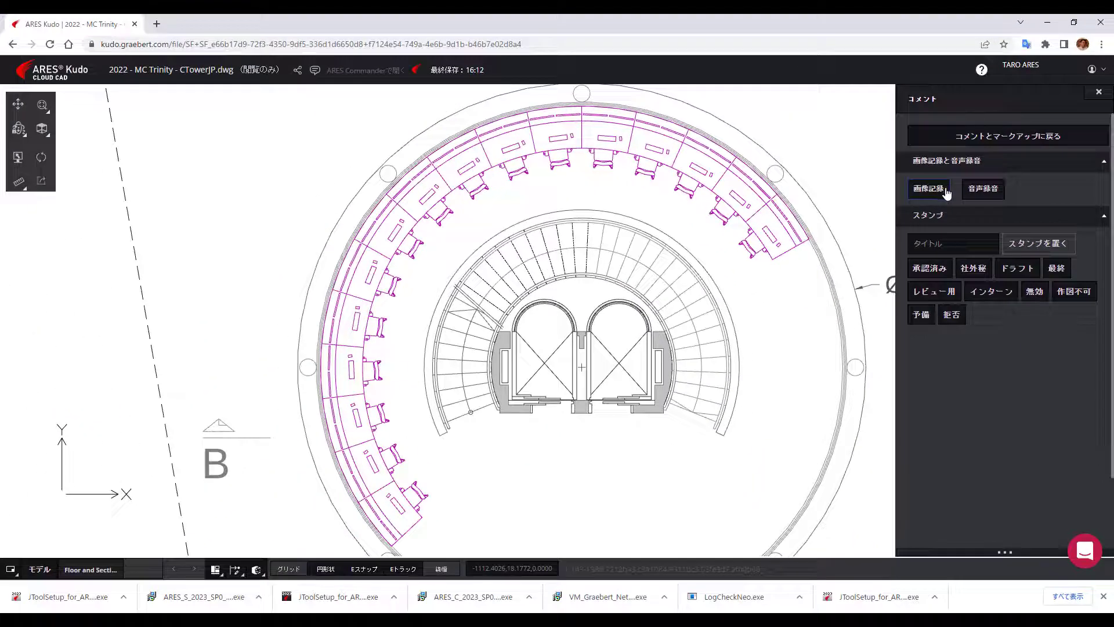
left_click(945, 194)
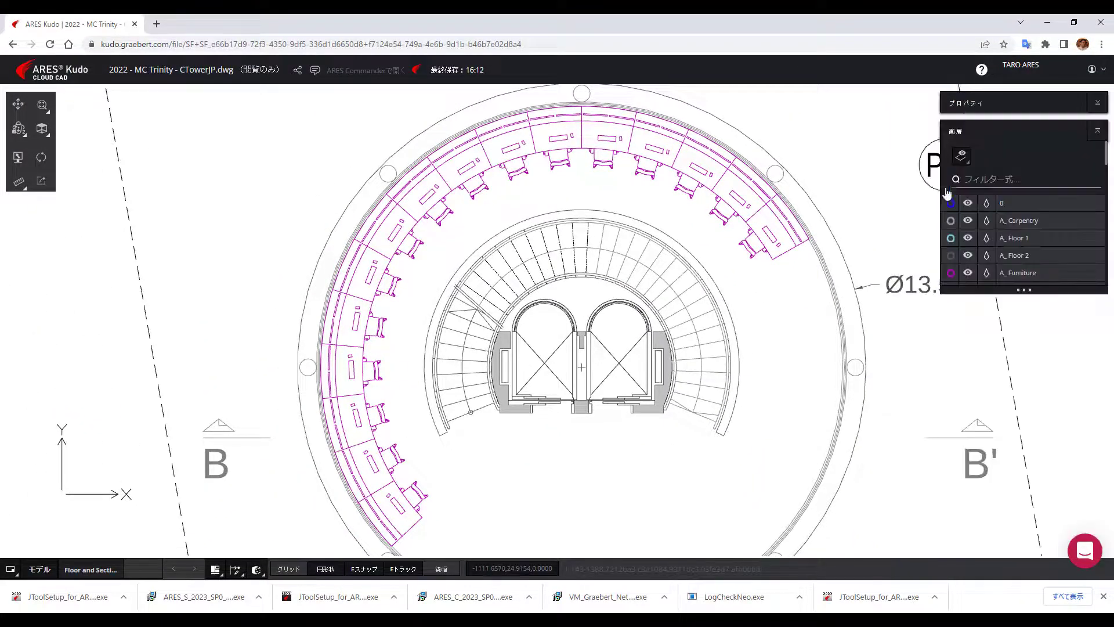
left_click(664, 468)
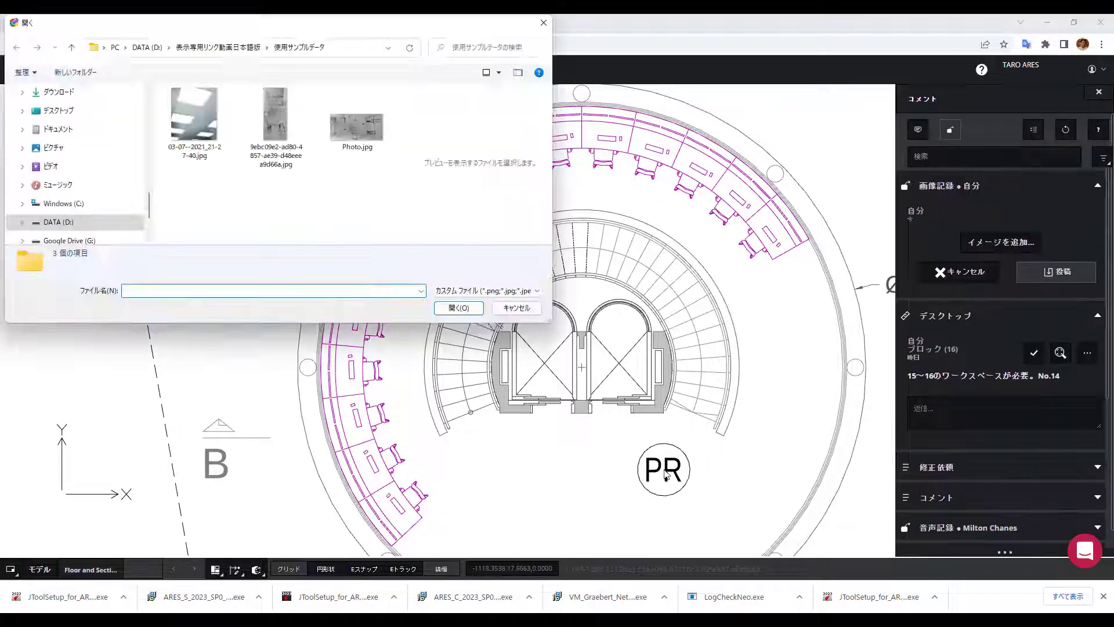
left_click(194, 111)
left_click(460, 307)
Caption the photo 天井パネル and post it as the PR note.
left_click(987, 490)
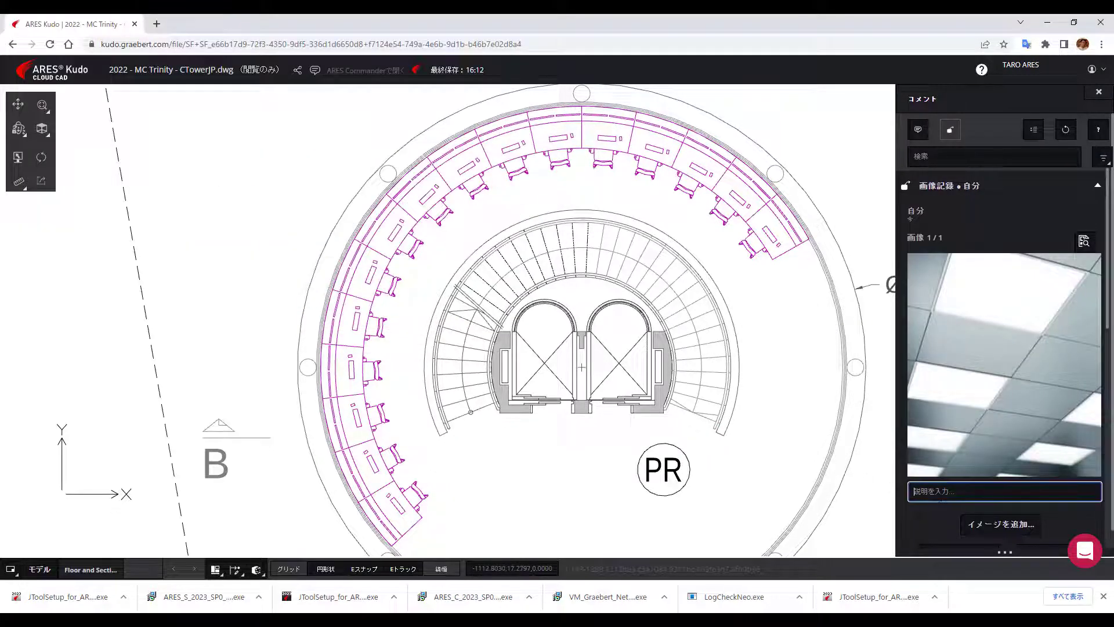
type("天井パネル")
left_click(1030, 512)
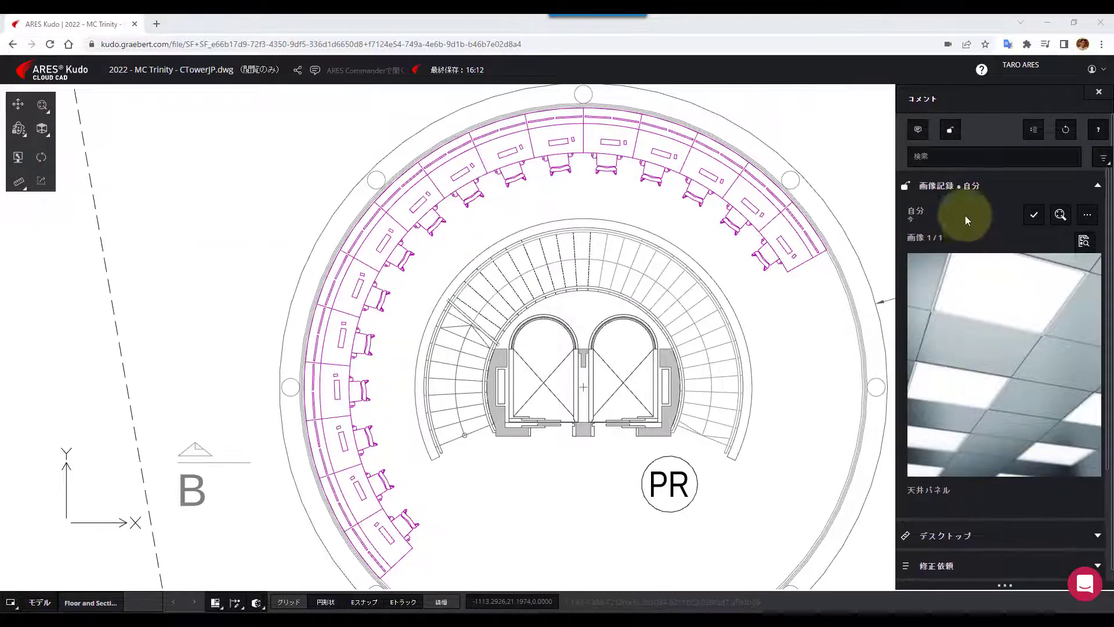
left_click(950, 129)
Place a VR voice-record note left of the PR marker and record a short audio message.
left_click(972, 189)
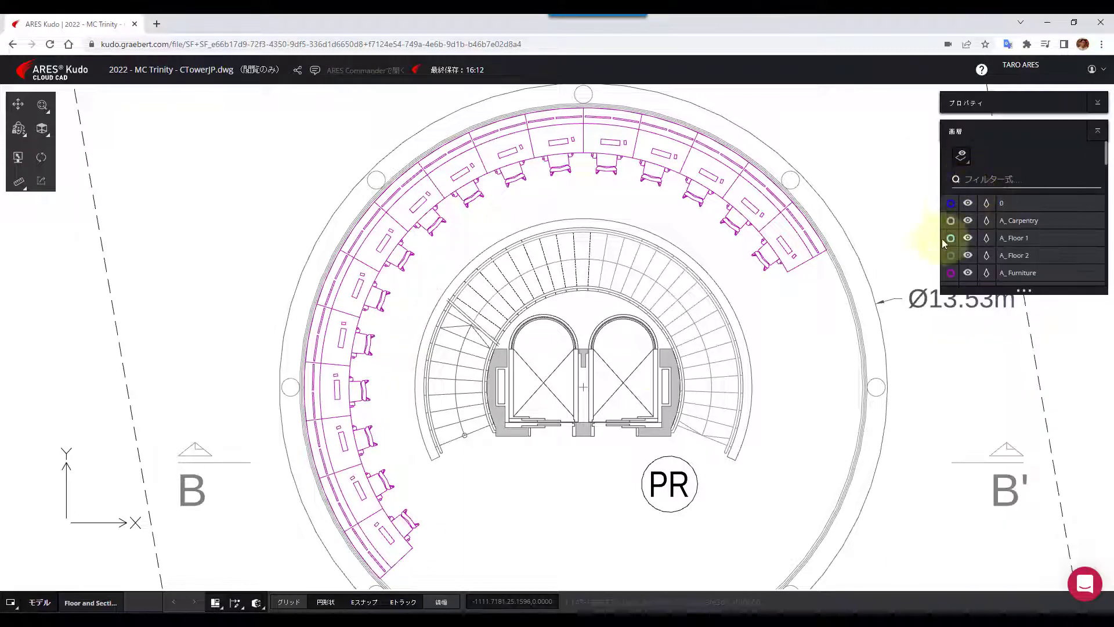
left_click(515, 482)
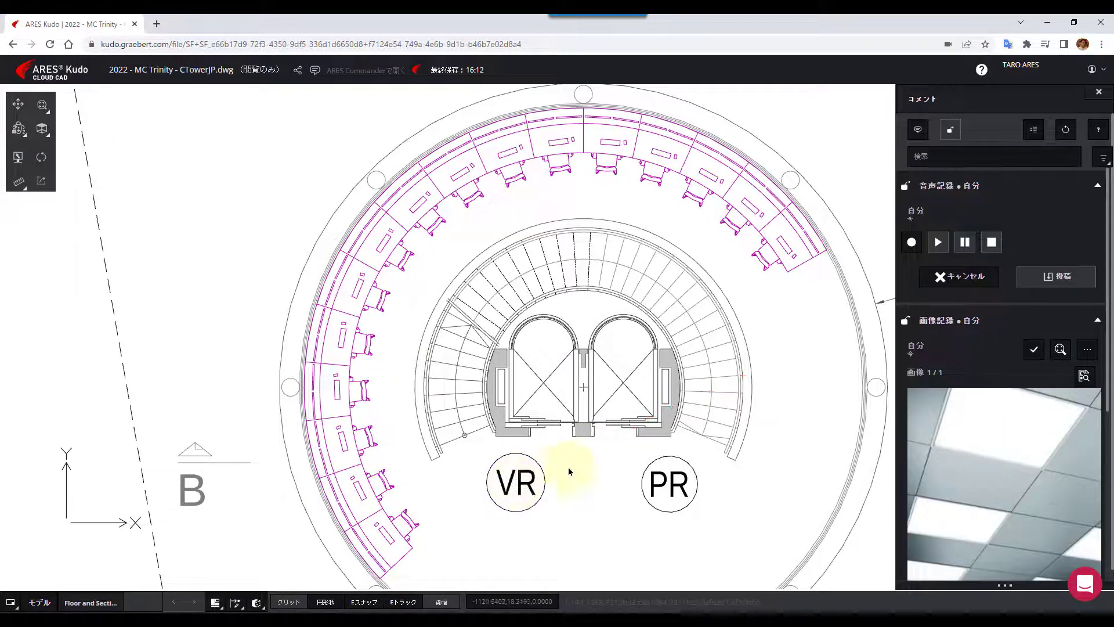
left_click(911, 242)
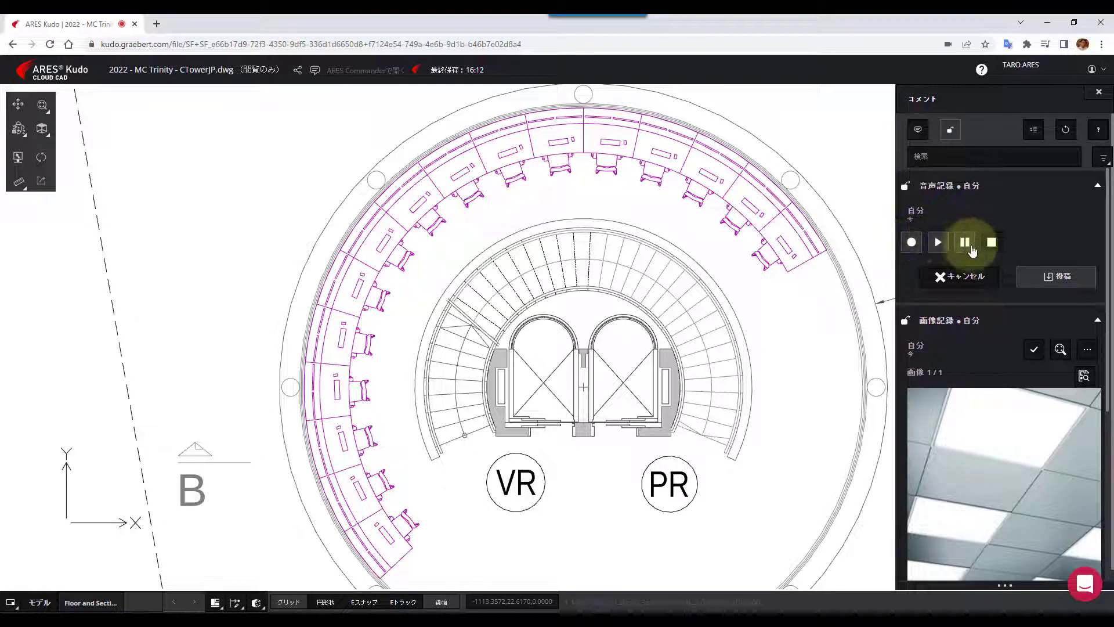
left_click(1056, 274)
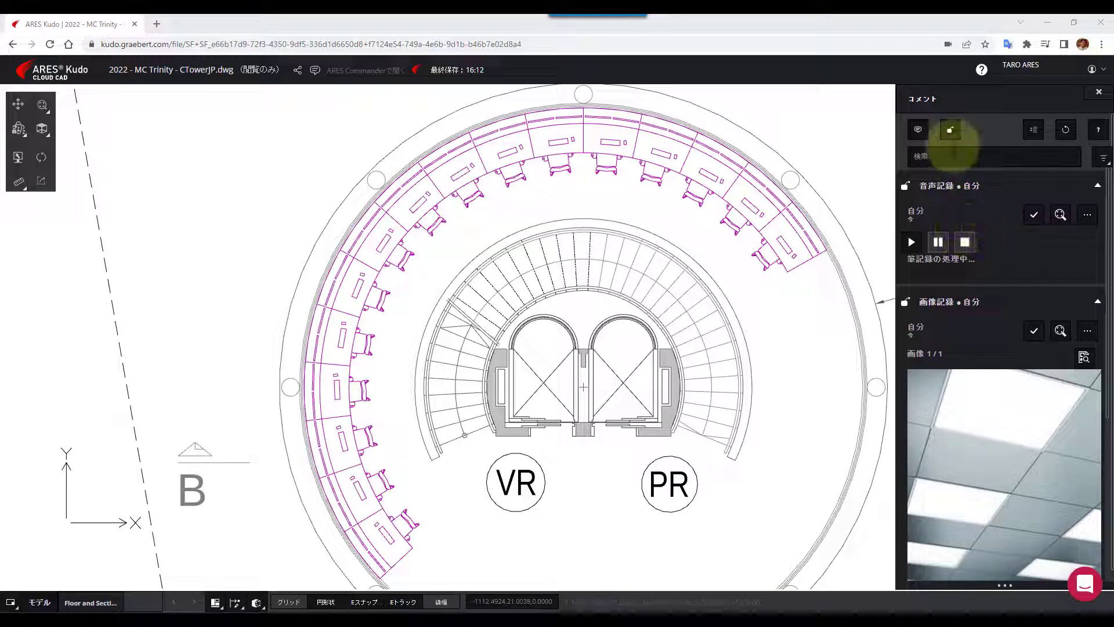
left_click(949, 132)
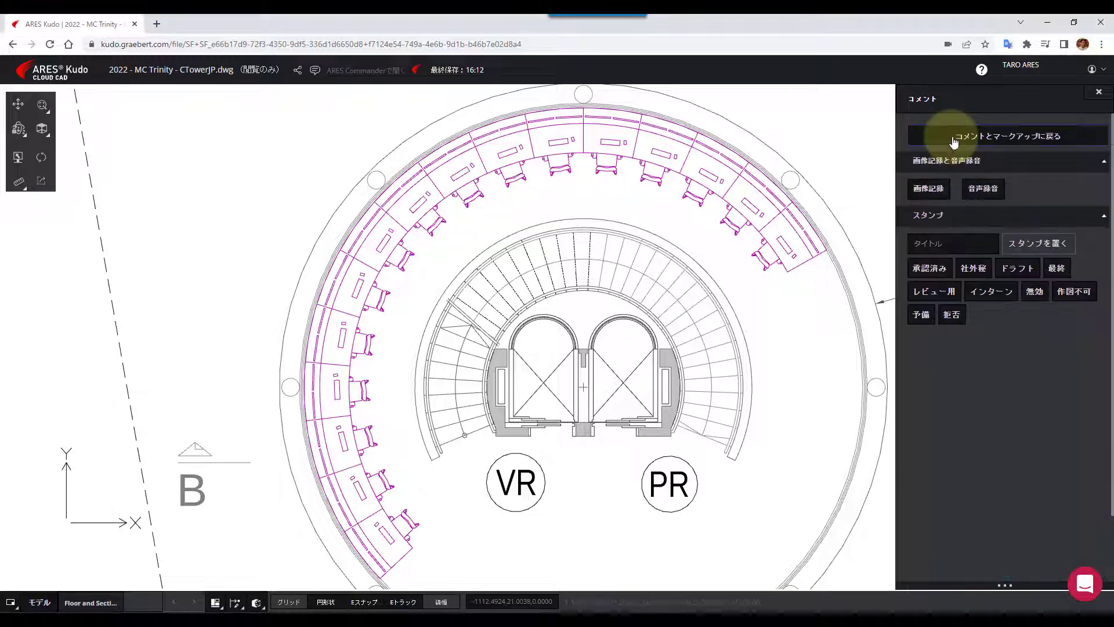
Place a レビュー用 review stamp on the plan to the left of the desk ring.
left_click(940, 290)
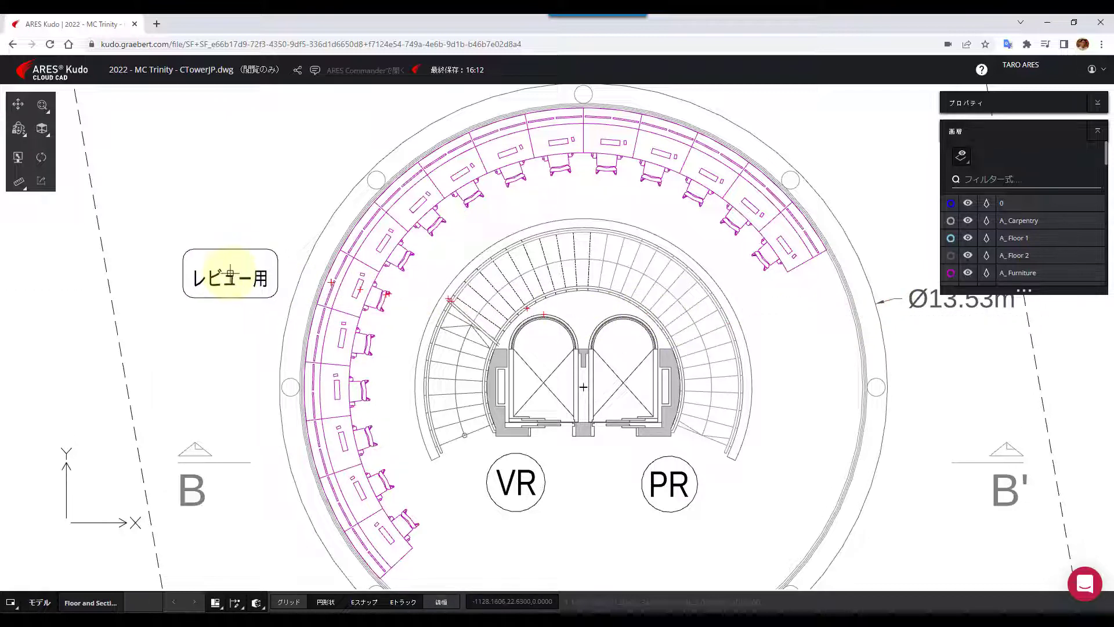
left_click(231, 271)
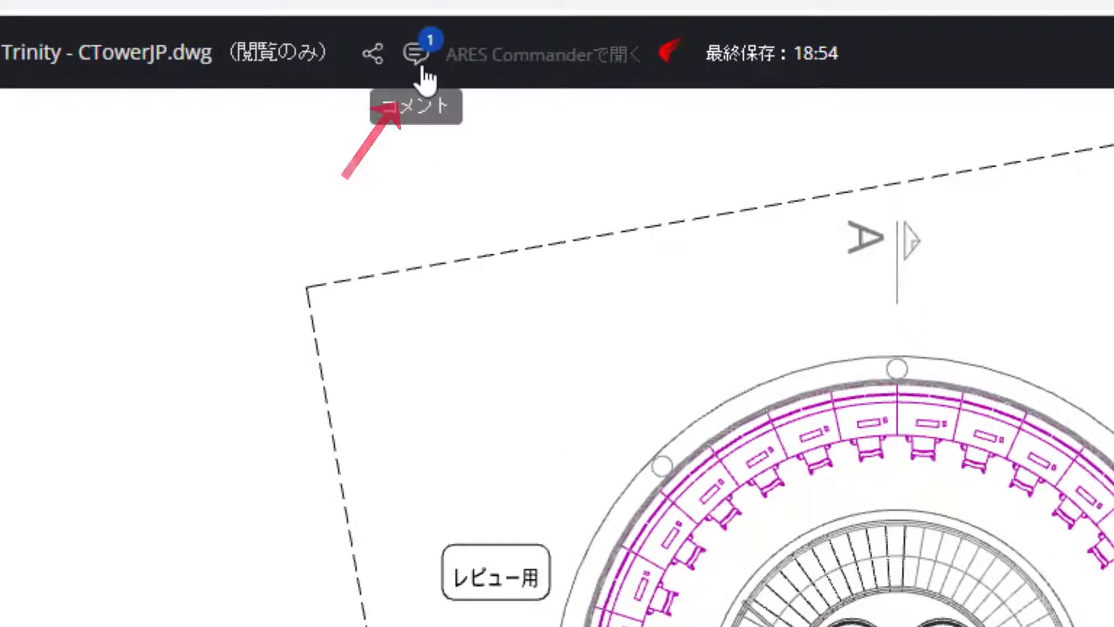
Reply よろしくお願いします。 to the colleague's 確認します。 response in the デスクトップ comment thread.
left_click(423, 70)
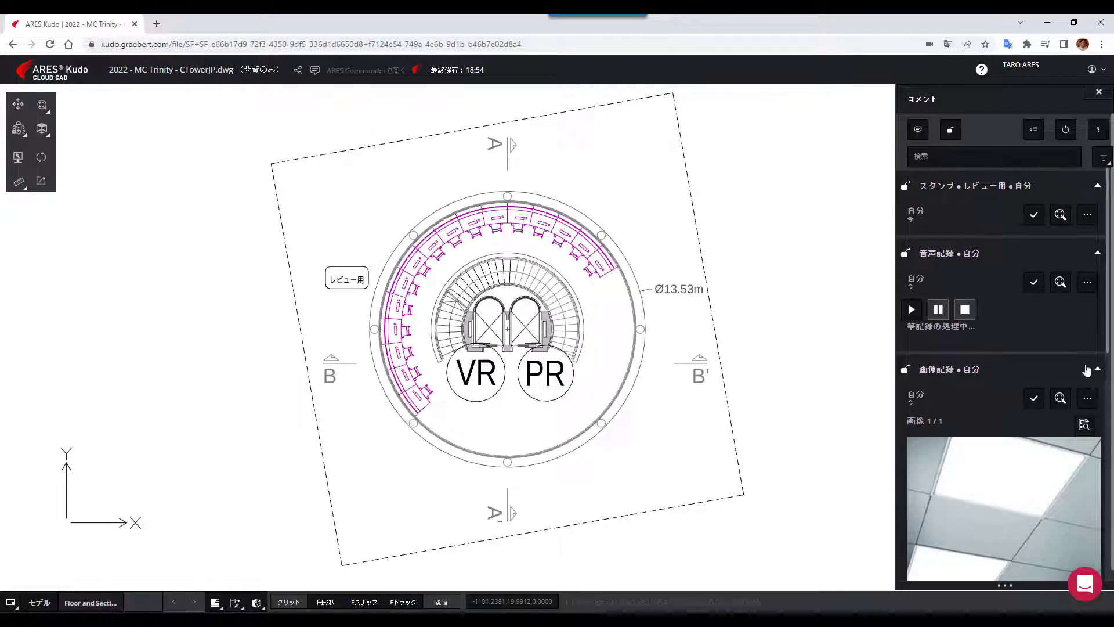
type("よろしくお願いします。")
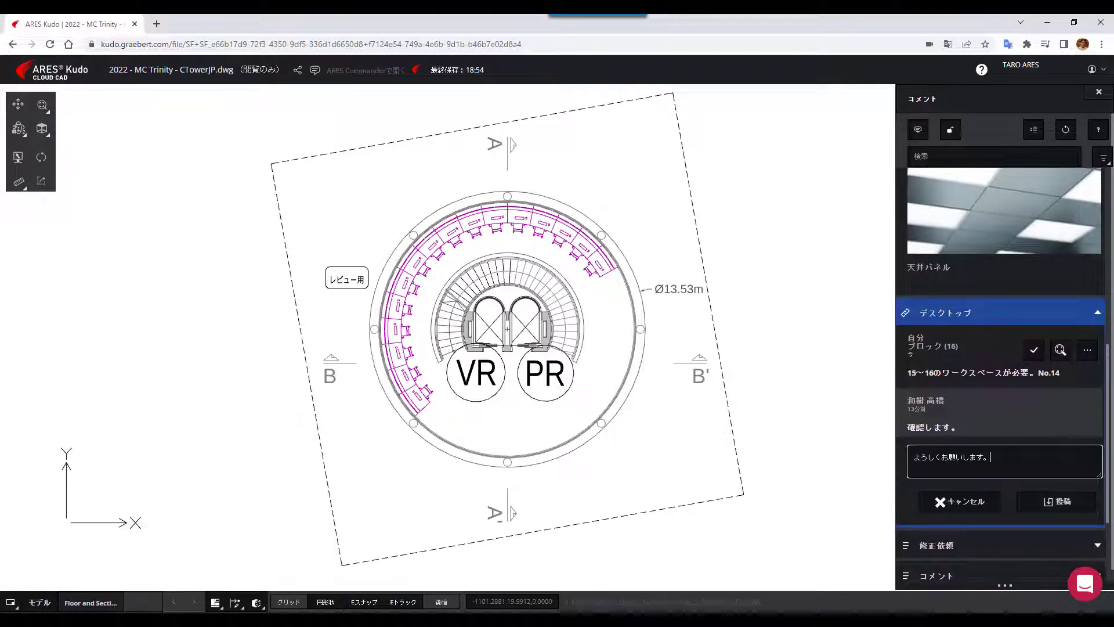